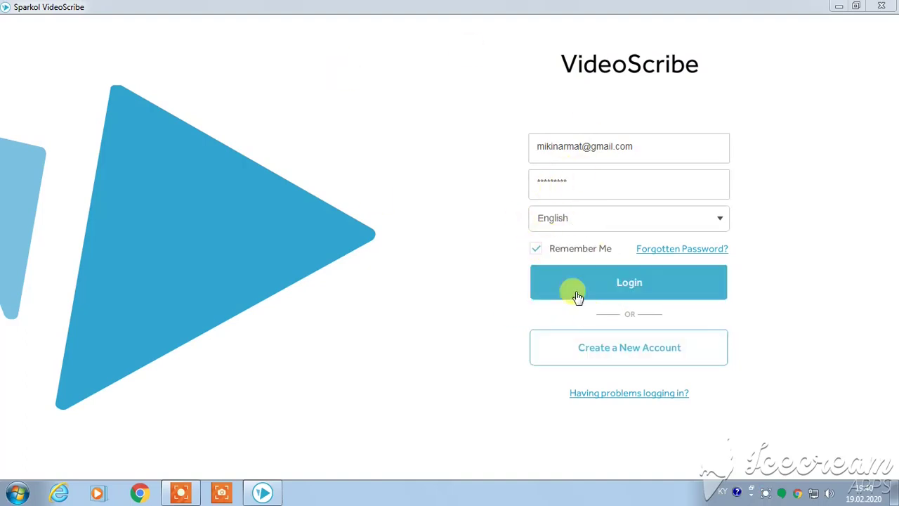
- Keep English, then open the VideoScribe free-trial sign-up page in a maximized Chrome window
{"action": "left_click", "coordinate": [569, 219]}
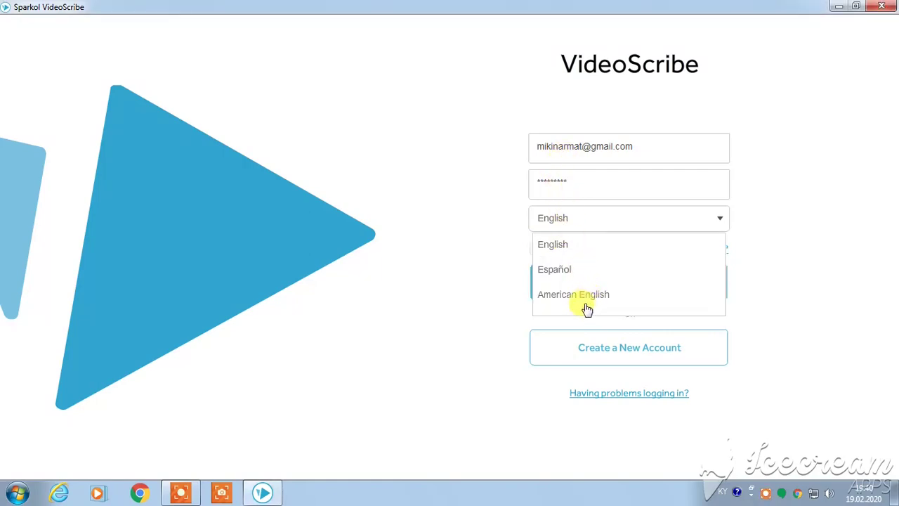
{"action": "left_click", "coordinate": [444, 210]}
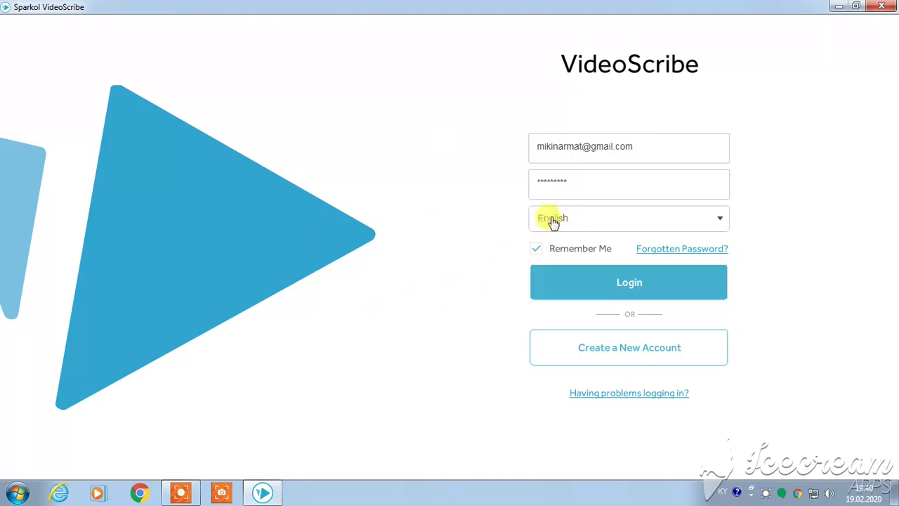
{"action": "left_click", "coordinate": [628, 354]}
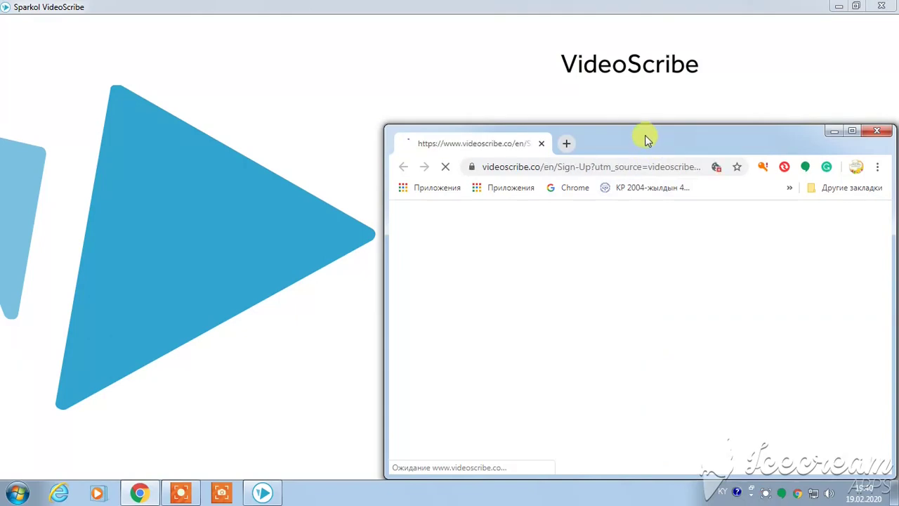
{"action": "left_click_drag", "start_coordinate": [645, 135], "coordinate": [485, 73]}
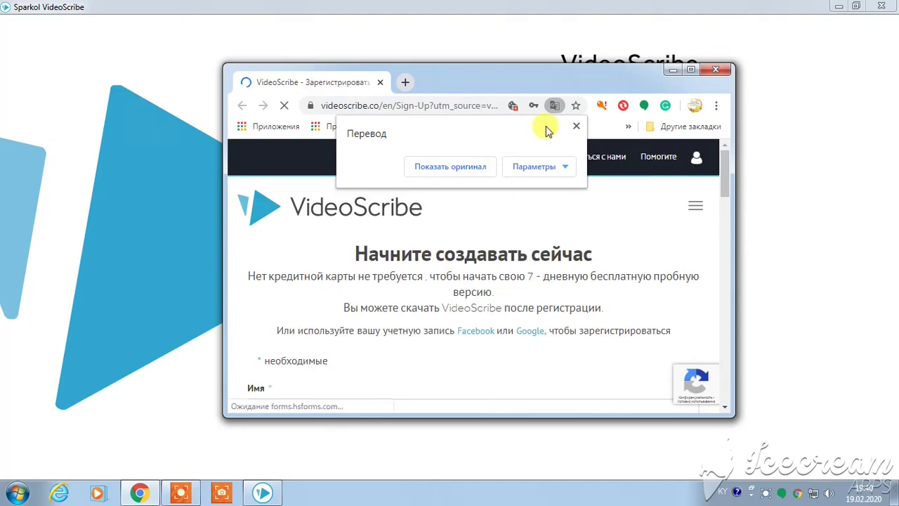
{"action": "left_click", "coordinate": [576, 126]}
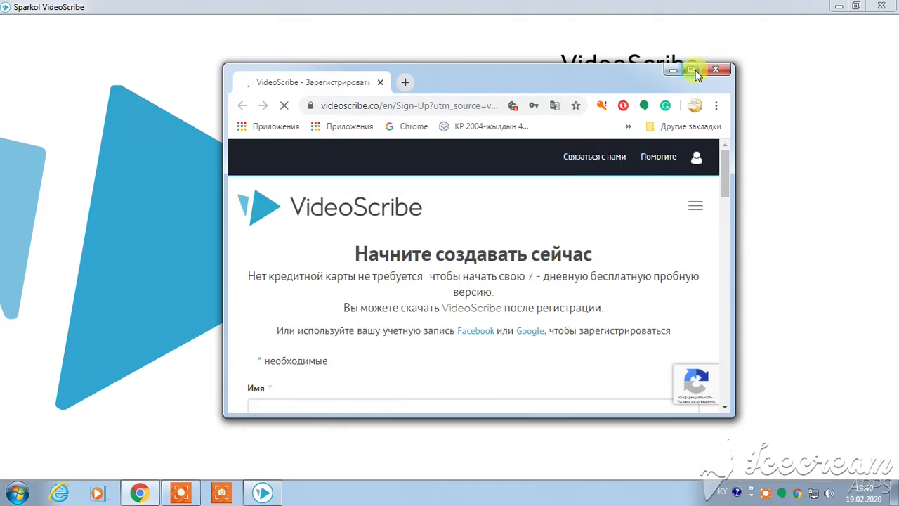
{"action": "left_click", "coordinate": [692, 70]}
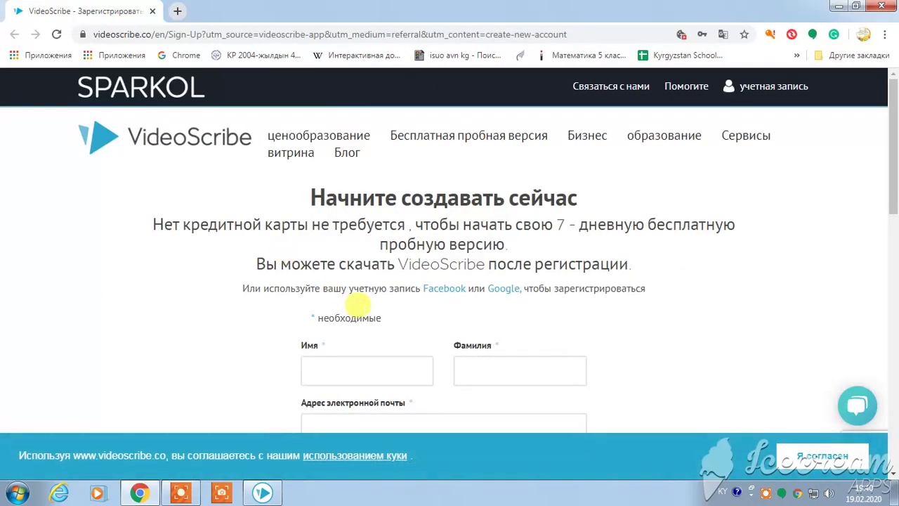
- Fill the first and last name fields from Chrome's saved autofill suggestions
{"action": "scroll", "coordinate": [357, 304], "scroll_direction": "down", "scroll_amount": 2}
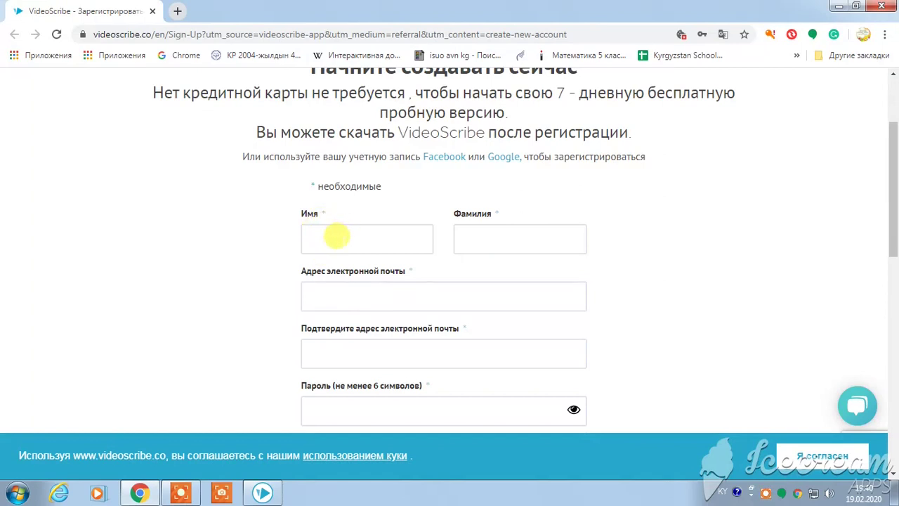
{"action": "left_click", "coordinate": [341, 240]}
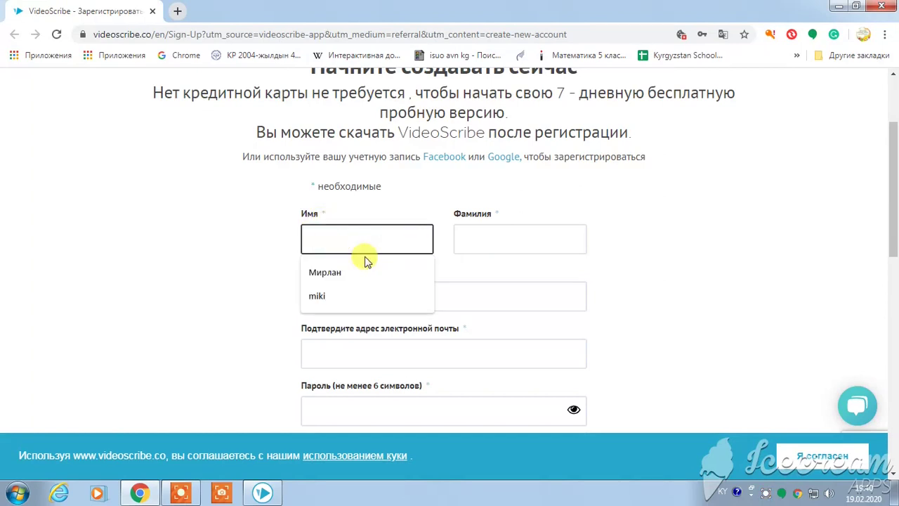
{"action": "left_click", "coordinate": [365, 272]}
{"action": "left_click", "coordinate": [472, 239]}
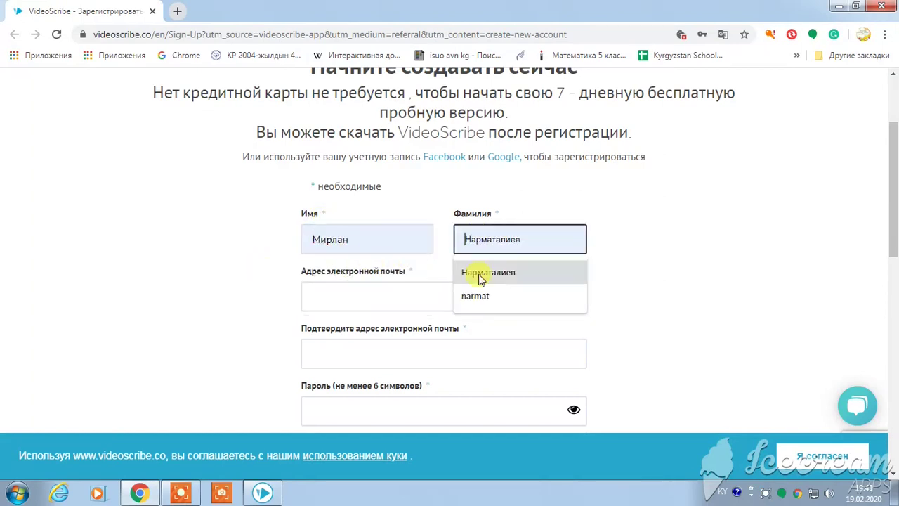
{"action": "left_click", "coordinate": [482, 276]}
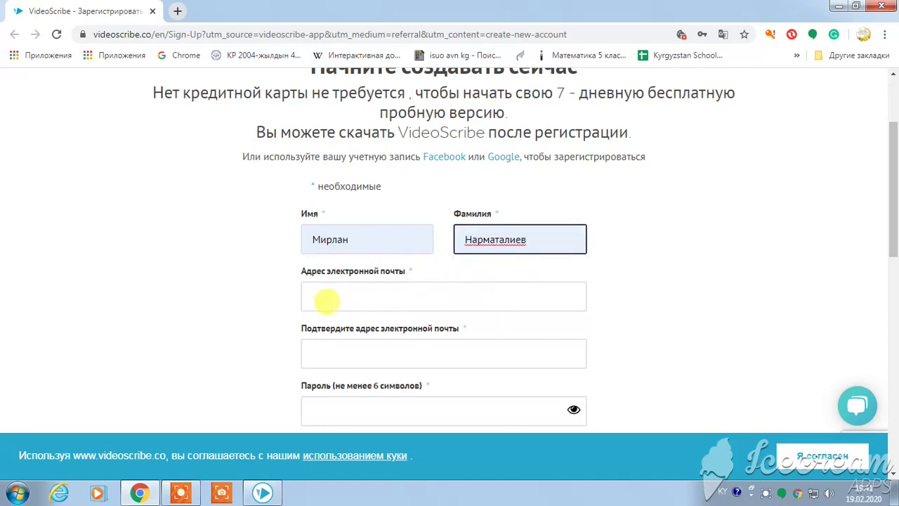
- Enter the account e-mail address and select it to copy into the confirmation field
{"action": "left_click", "coordinate": [330, 299]}
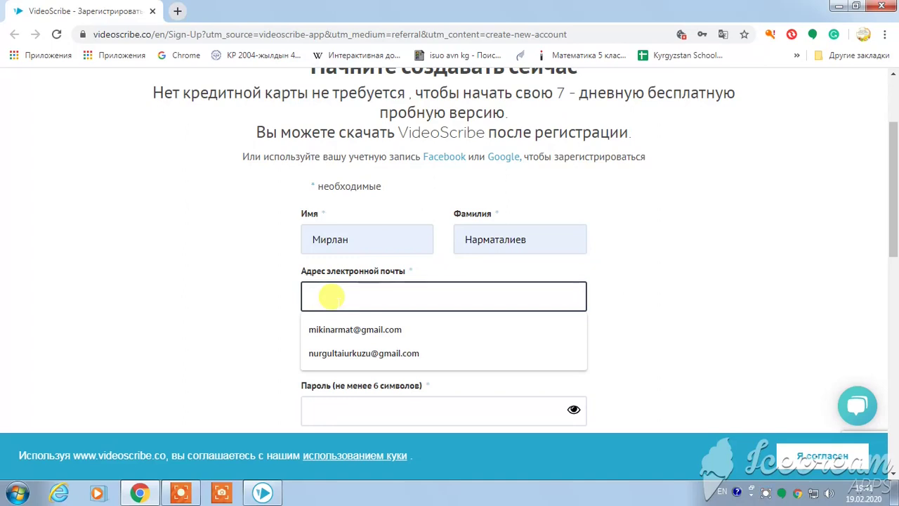
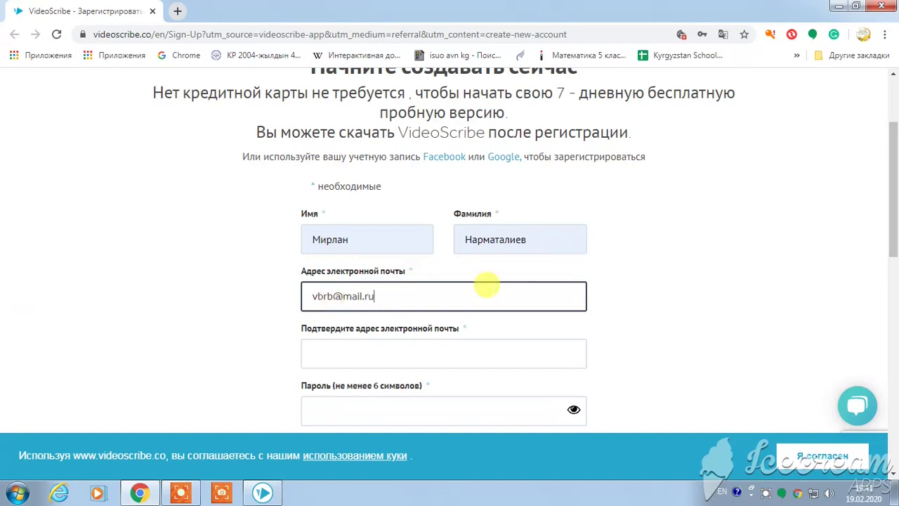
{"action": "left_click", "coordinate": [343, 353]}
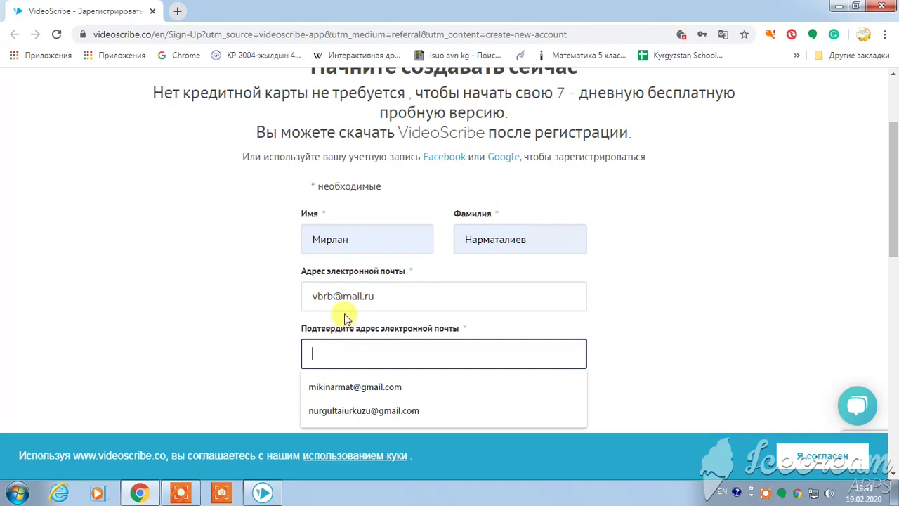
{"action": "left_click_drag", "start_coordinate": [372, 296], "coordinate": [311, 296]}
{"action": "key", "text": "ctrl+c"}
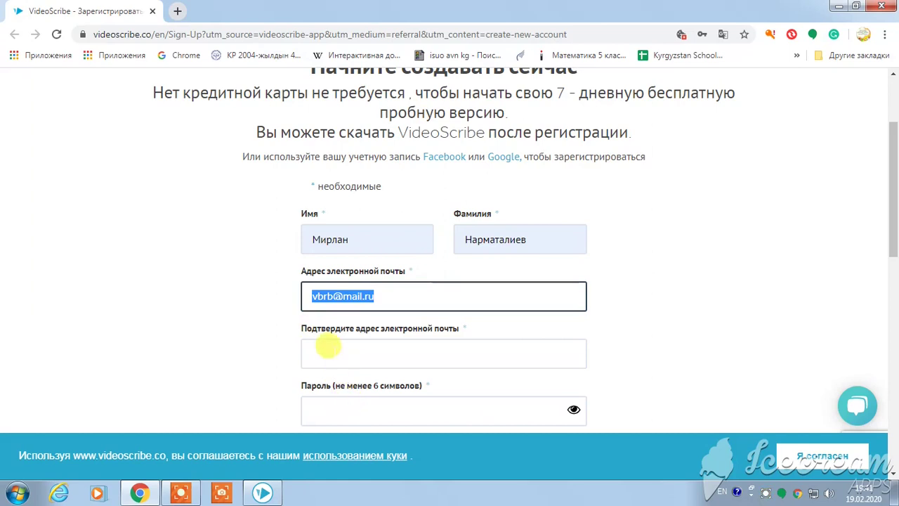
{"action": "left_click", "coordinate": [327, 353]}
- Paste the e-mail into the confirm field, enter a password, accept the terms, and submit
{"action": "key", "text": "ctrl+v"}
{"action": "scroll", "coordinate": [343, 394], "scroll_direction": "down", "scroll_amount": 3}
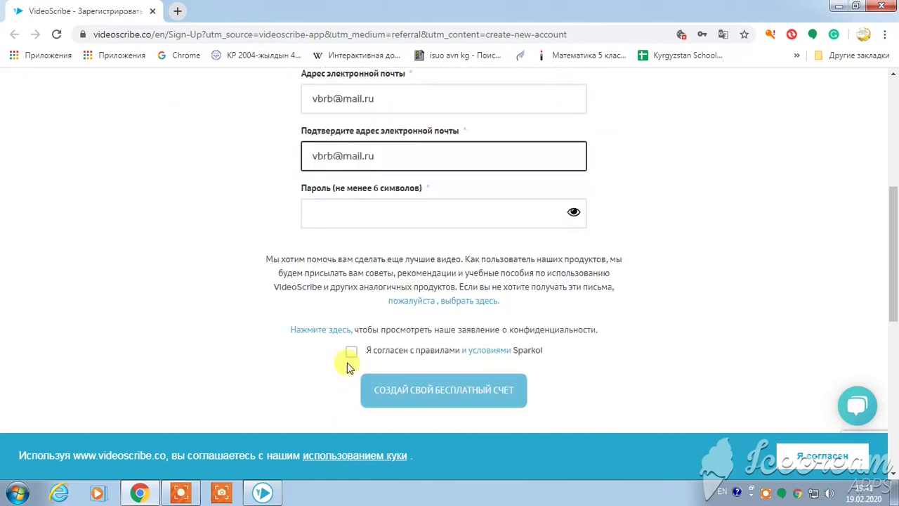
{"action": "left_click", "coordinate": [318, 211]}
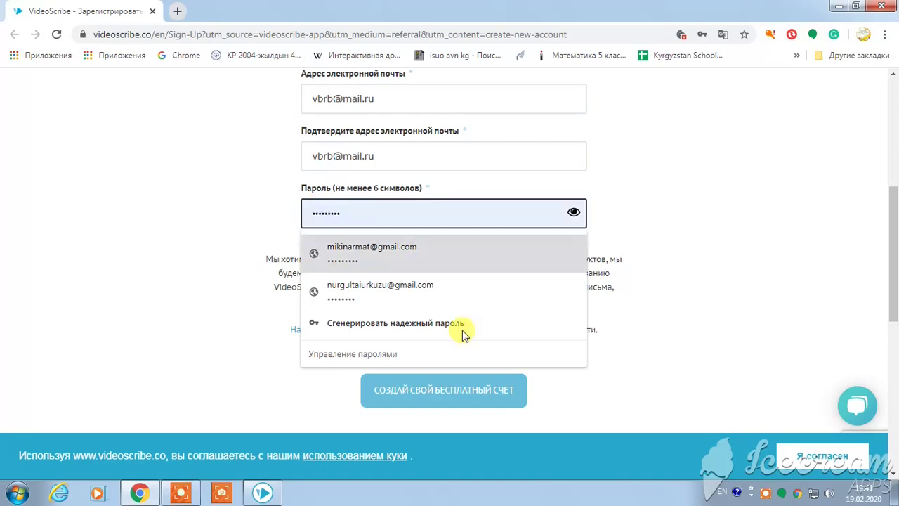
{"action": "left_click", "coordinate": [636, 210]}
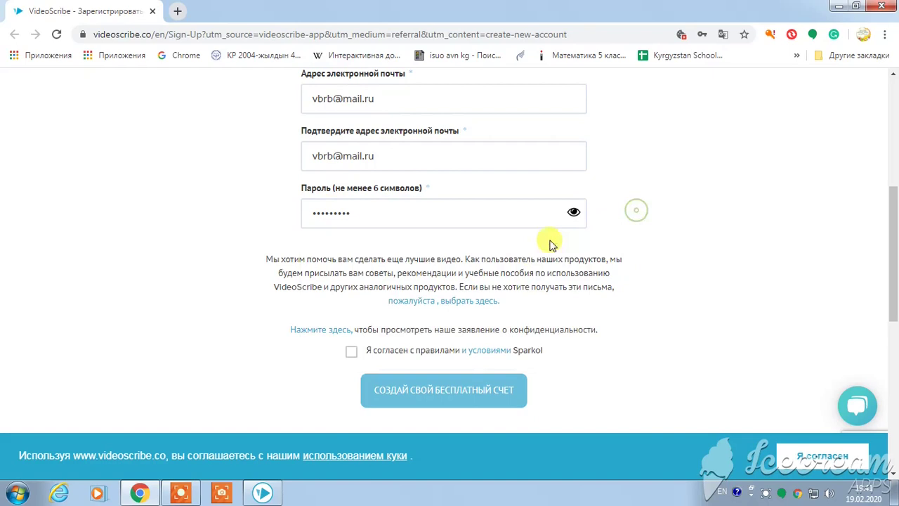
{"action": "left_click", "coordinate": [352, 352]}
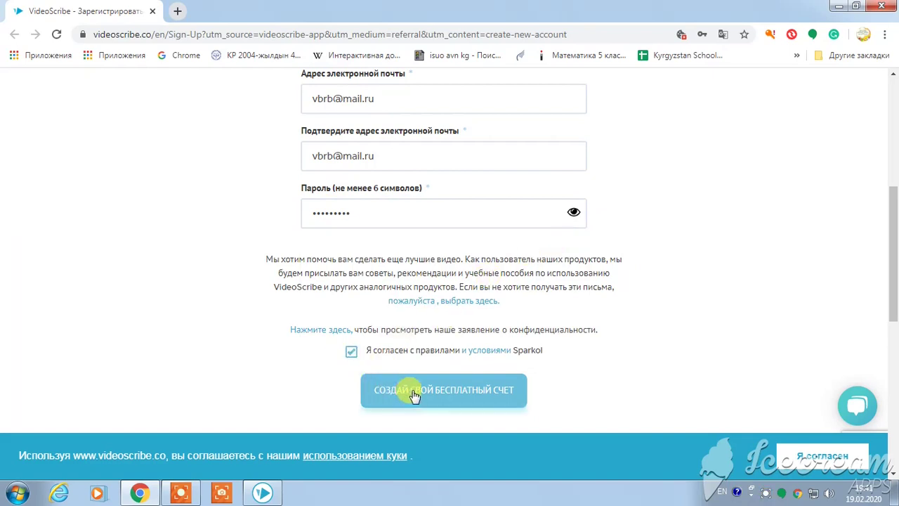
{"action": "left_click", "coordinate": [455, 397]}
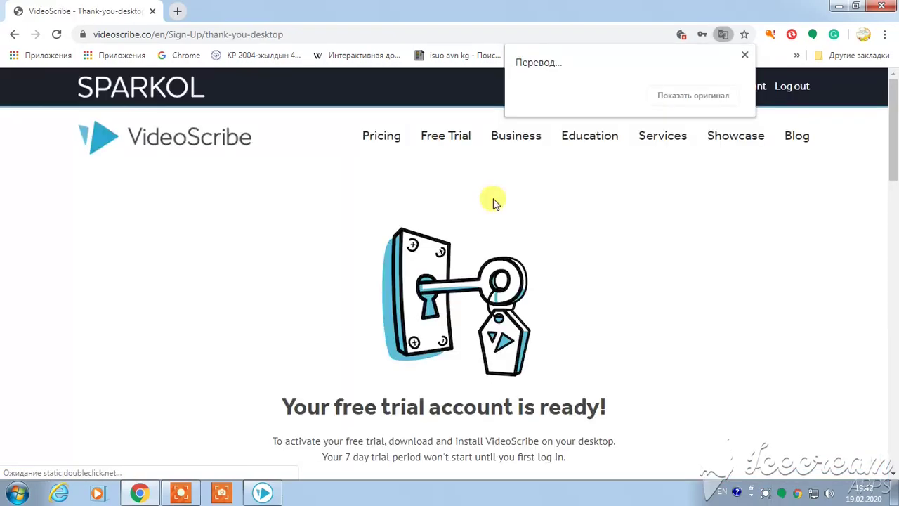
- Close Chrome's page-translation offer and save the new account password in the browser
{"action": "scroll", "coordinate": [402, 288], "scroll_direction": "down", "scroll_amount": 2}
{"action": "scroll", "coordinate": [403, 288], "scroll_direction": "down", "scroll_amount": 5}
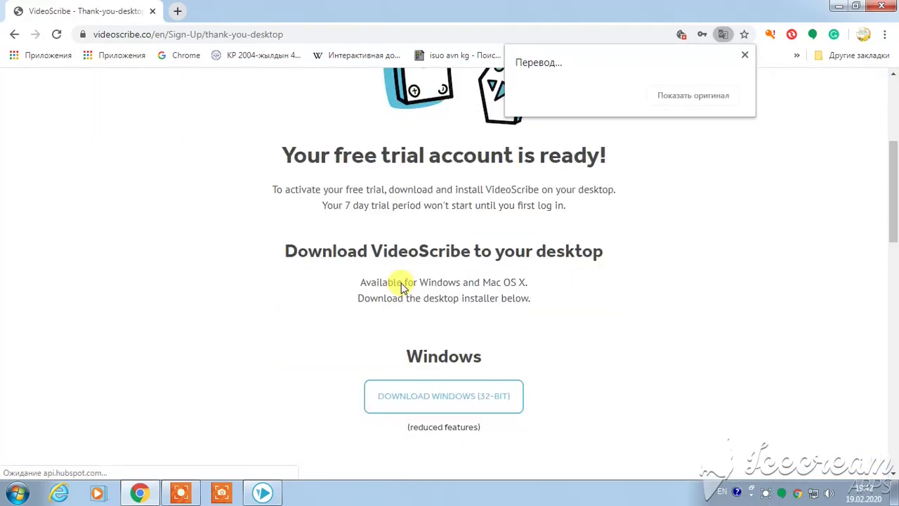
{"action": "scroll", "coordinate": [402, 288], "scroll_direction": "down", "scroll_amount": 3}
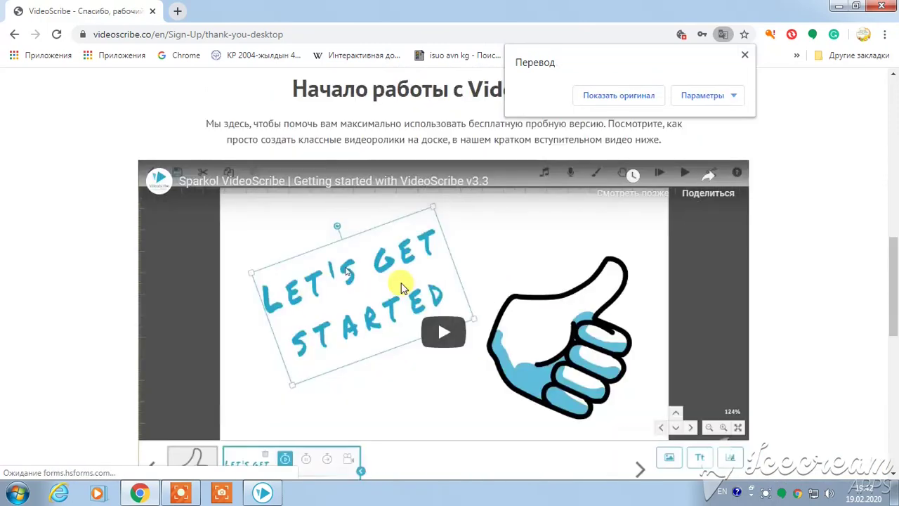
{"action": "scroll", "coordinate": [401, 281], "scroll_direction": "up", "scroll_amount": 5}
{"action": "scroll", "coordinate": [426, 260], "scroll_direction": "up", "scroll_amount": 2}
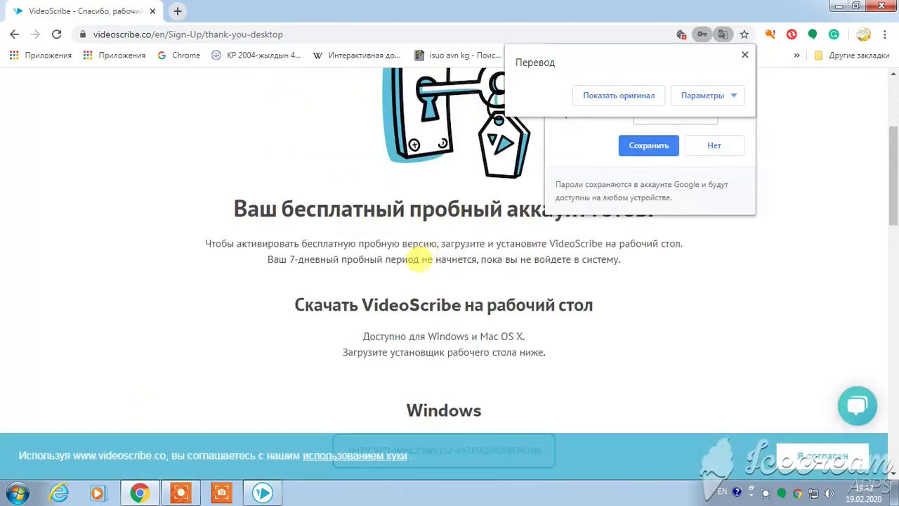
{"action": "scroll", "coordinate": [404, 319], "scroll_direction": "up", "scroll_amount": 4}
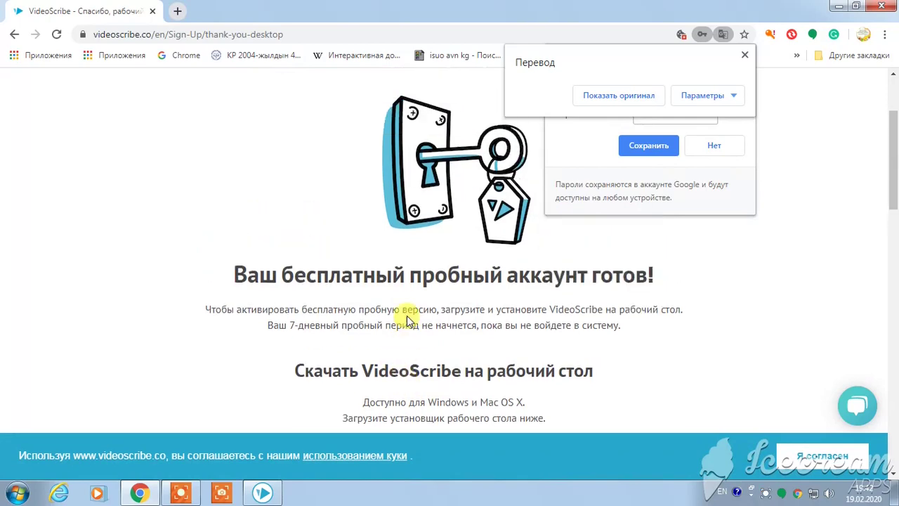
{"action": "scroll", "coordinate": [443, 334], "scroll_direction": "down", "scroll_amount": 3}
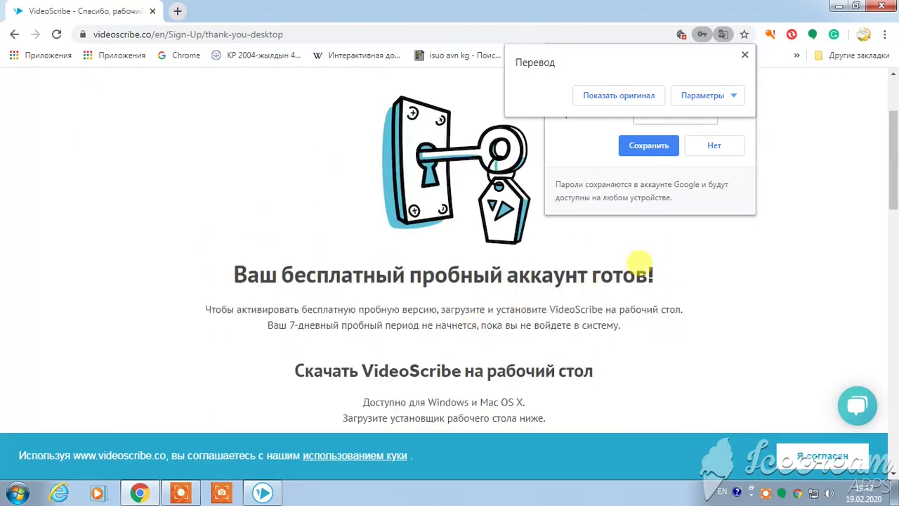
{"action": "scroll", "coordinate": [630, 271], "scroll_direction": "down", "scroll_amount": 1}
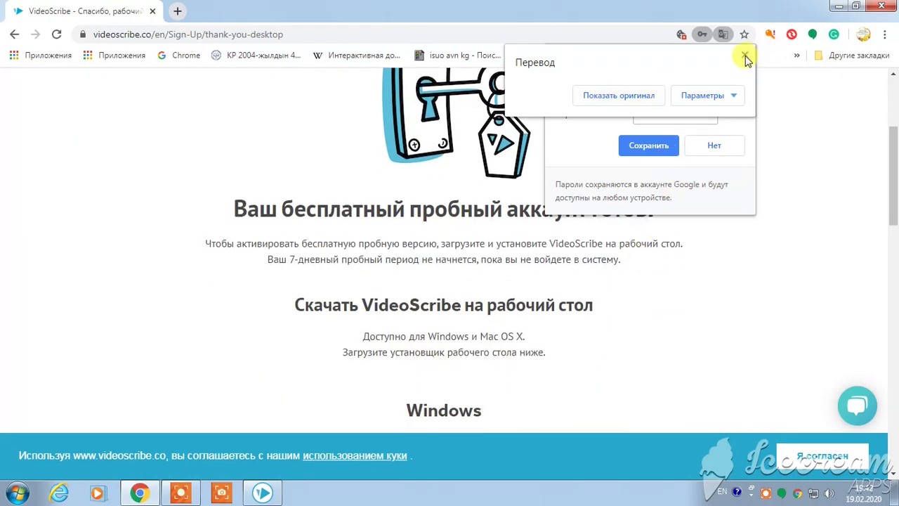
{"action": "left_click", "coordinate": [745, 54]}
{"action": "left_click", "coordinate": [647, 146]}
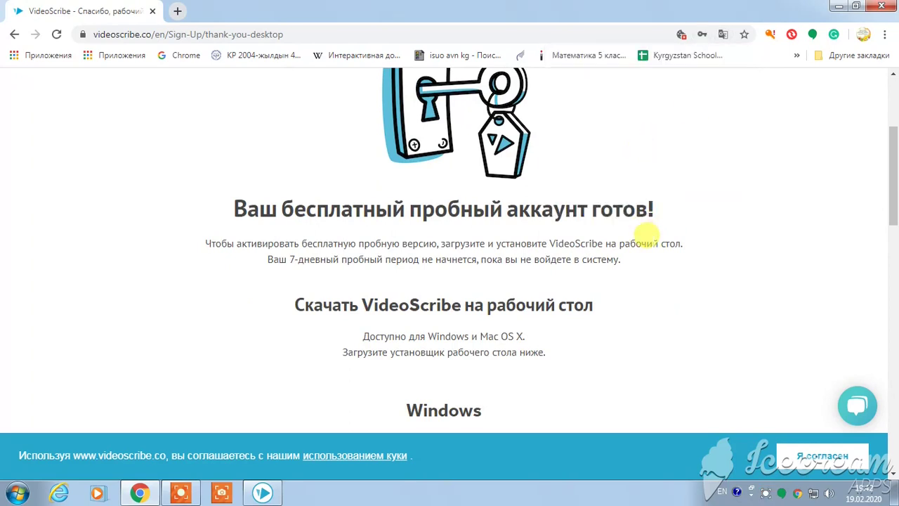
{"action": "mouse_move", "coordinate": [263, 494]}
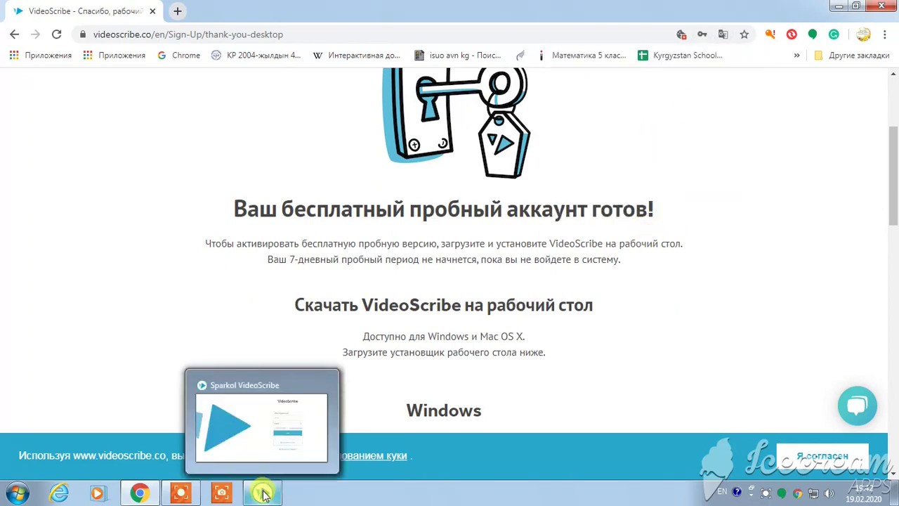
- In the VideoScribe login window, replace the saved e-mail with the new account's address
{"action": "left_click", "coordinate": [266, 495]}
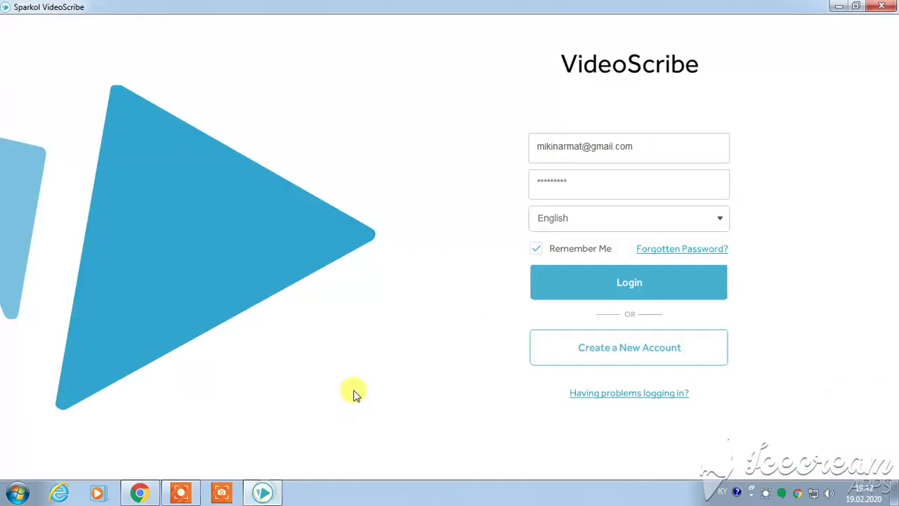
{"action": "left_click", "coordinate": [641, 146]}
{"action": "left_click_drag", "start_coordinate": [618, 144], "coordinate": [461, 155]}
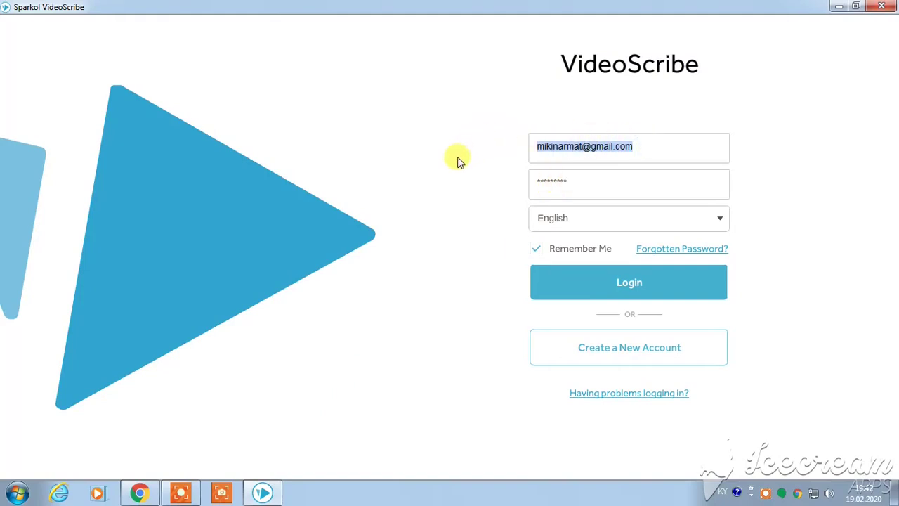
{"action": "type", "text": "M"}
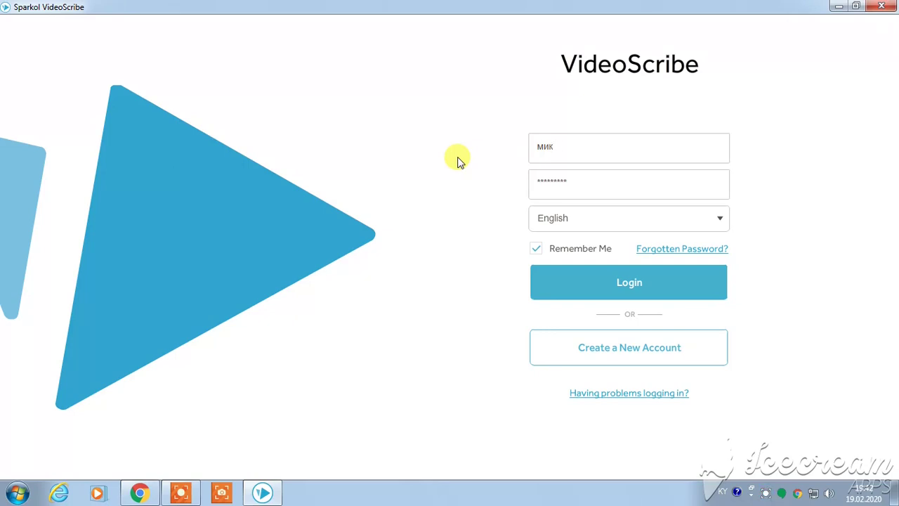
{"action": "key", "text": "BackSpace"}
{"action": "key", "text": "BackSpace"}
{"action": "key", "text": "BackSpace"}
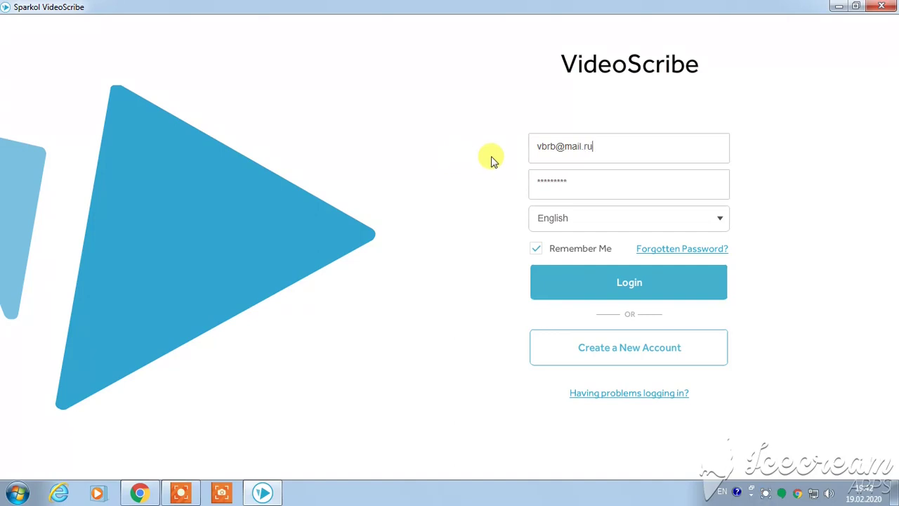
- Enter the new account password, keep Remember Me checked, and log in
{"action": "left_click_drag", "start_coordinate": [571, 181], "coordinate": [526, 181]}
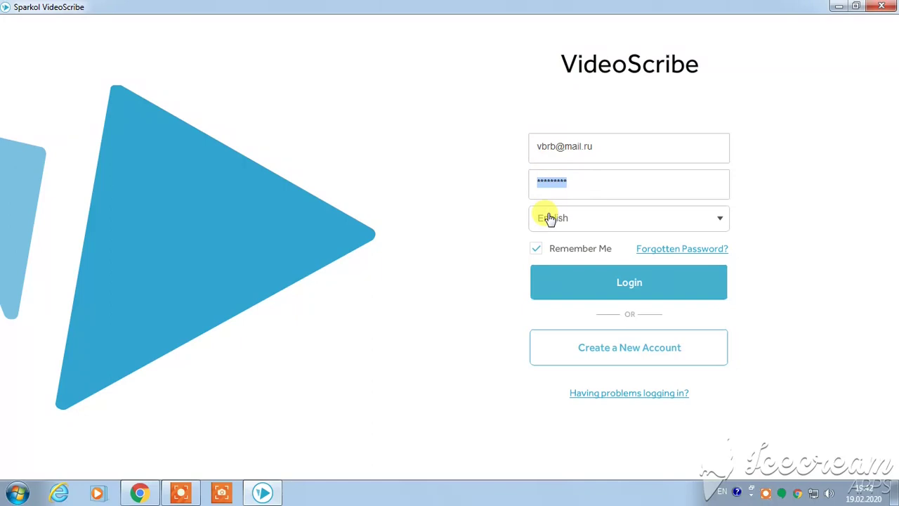
{"action": "type", "text": "*"}
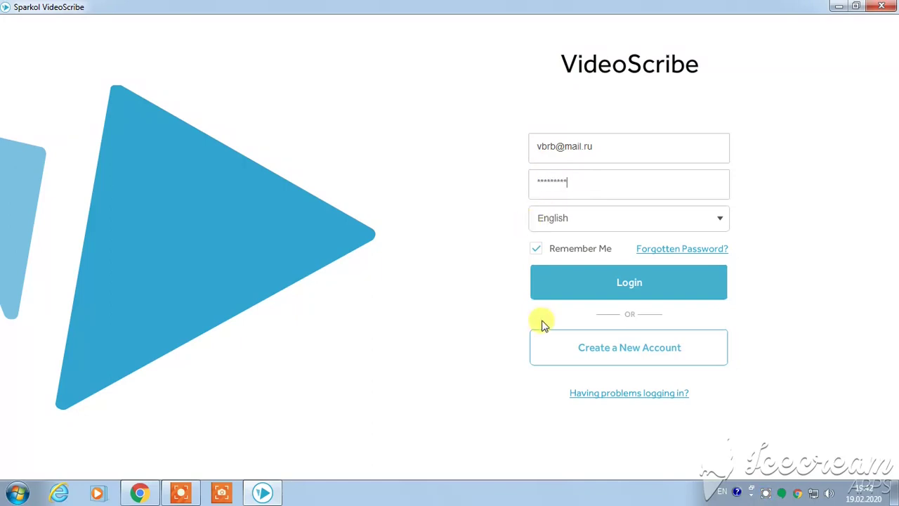
{"action": "left_click", "coordinate": [537, 251]}
{"action": "left_click", "coordinate": [537, 250]}
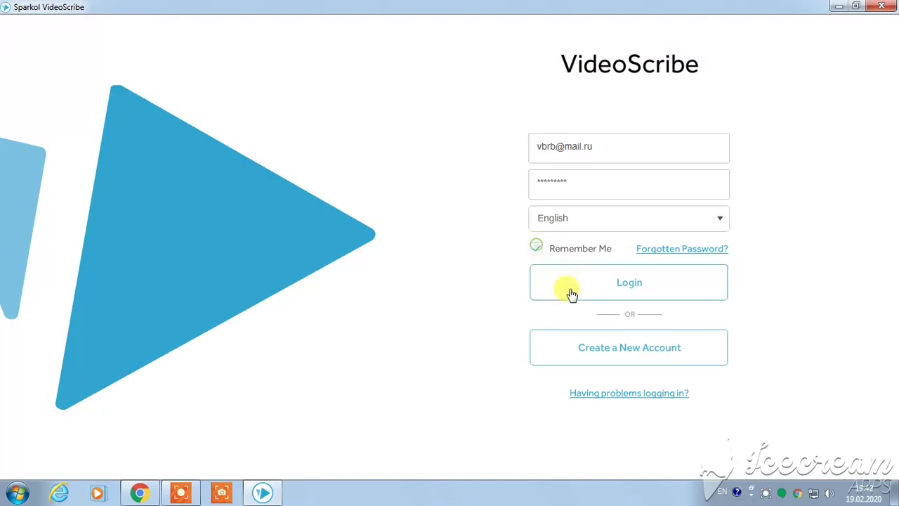
{"action": "left_click", "coordinate": [625, 284]}
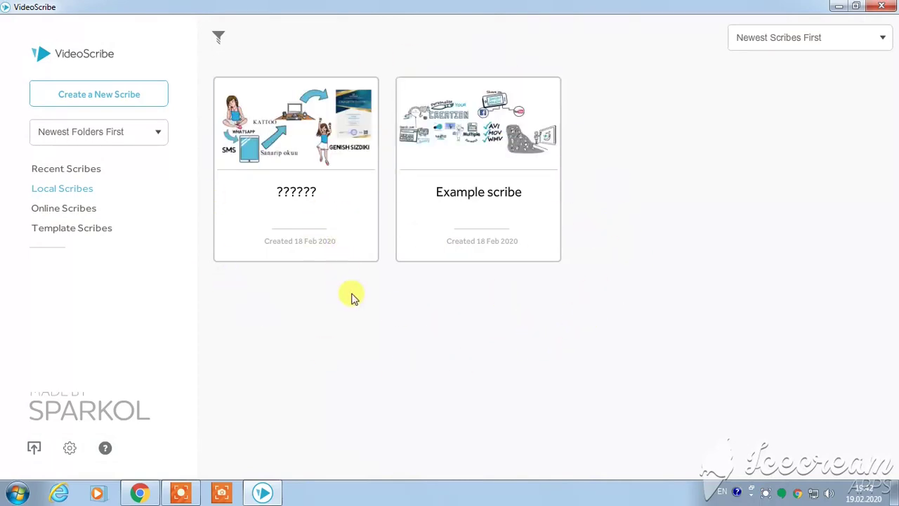
{"action": "left_click", "coordinate": [817, 41]}
{"action": "left_click", "coordinate": [675, 242]}
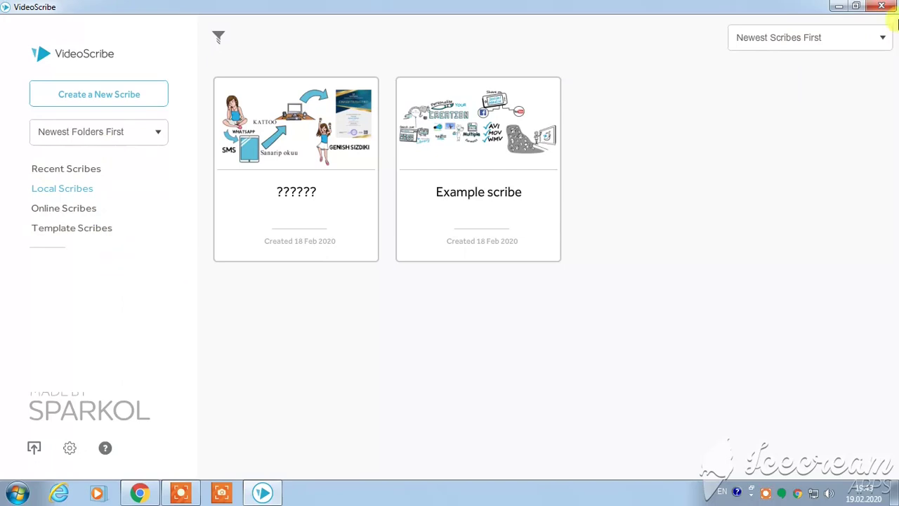
- Quit VideoScribe, close the stray Hangouts window, relaunch it from the desktop, and log in
{"action": "left_click", "coordinate": [883, 7]}
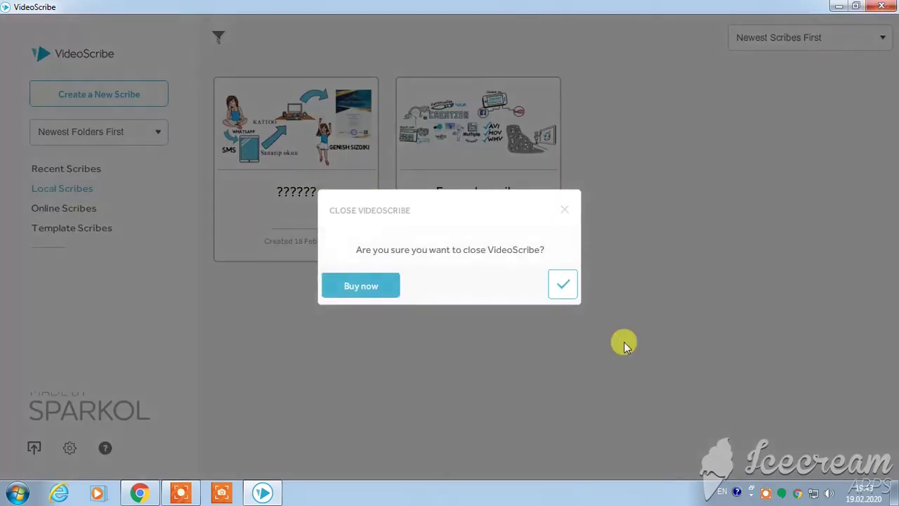
{"action": "left_click", "coordinate": [569, 283]}
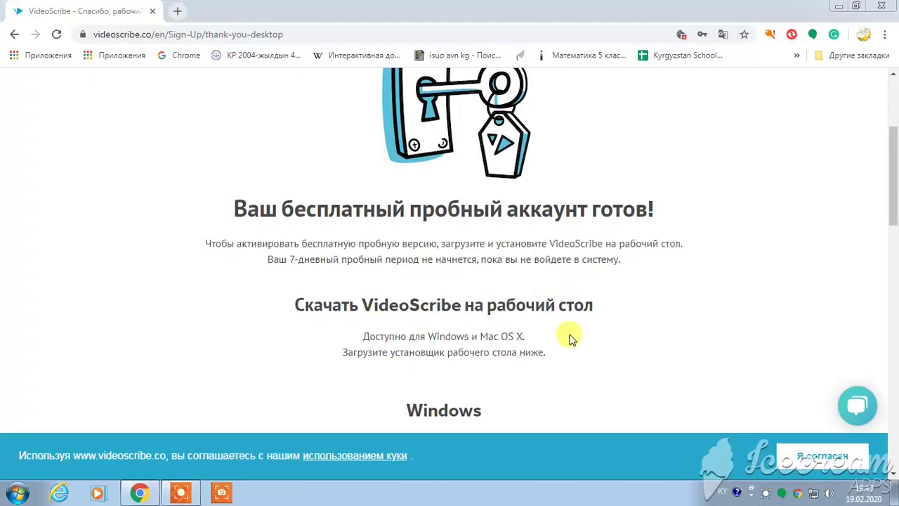
{"action": "left_click", "coordinate": [842, 7]}
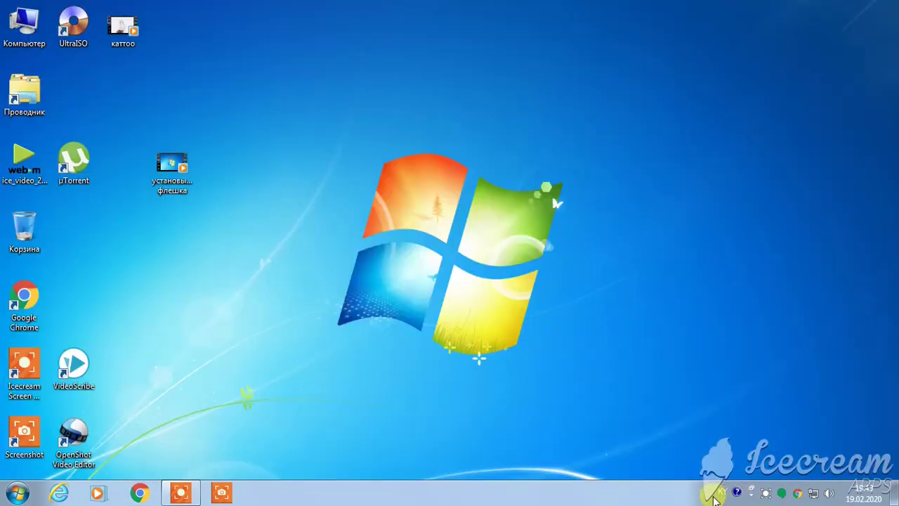
{"action": "left_click", "coordinate": [73, 366]}
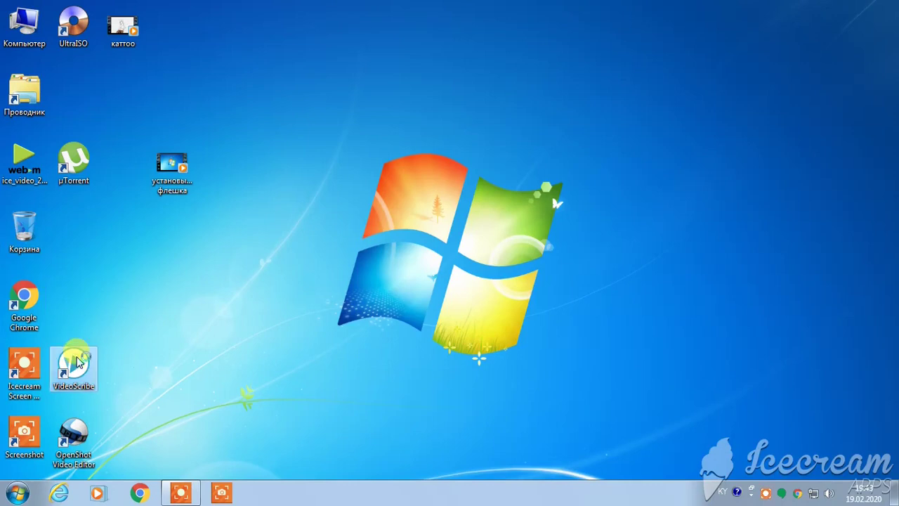
{"action": "left_click", "coordinate": [767, 493]}
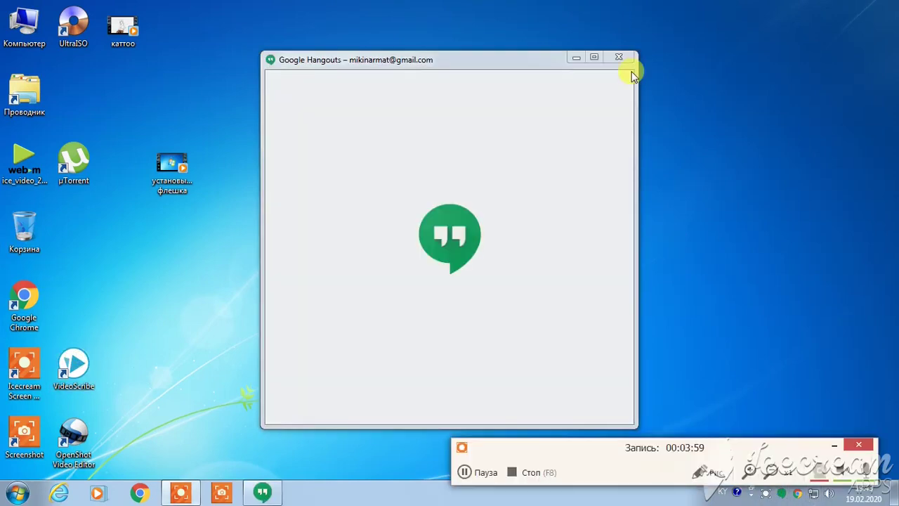
{"action": "left_click", "coordinate": [623, 61]}
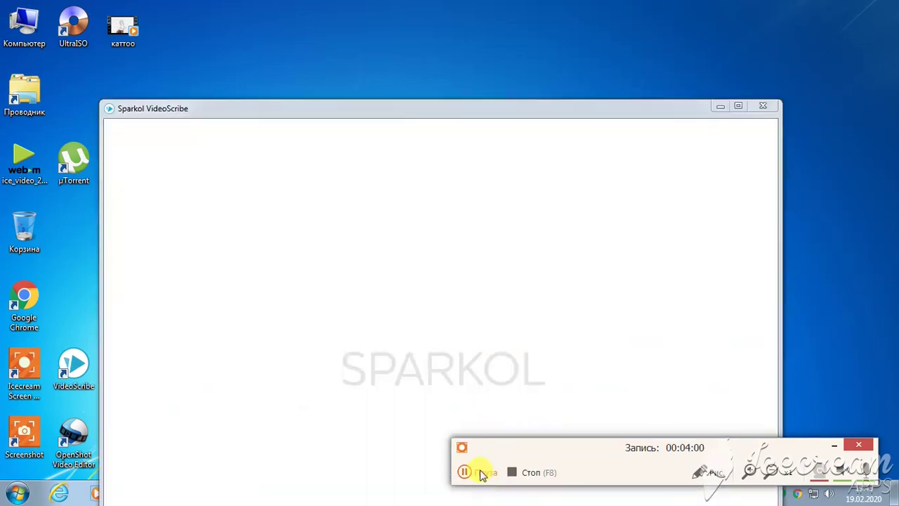
{"action": "left_click", "coordinate": [482, 472]}
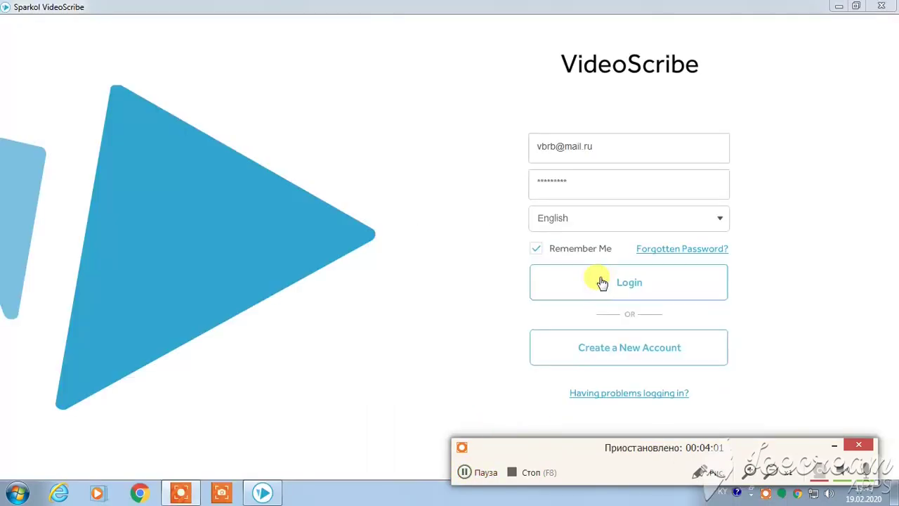
{"action": "left_click", "coordinate": [603, 281]}
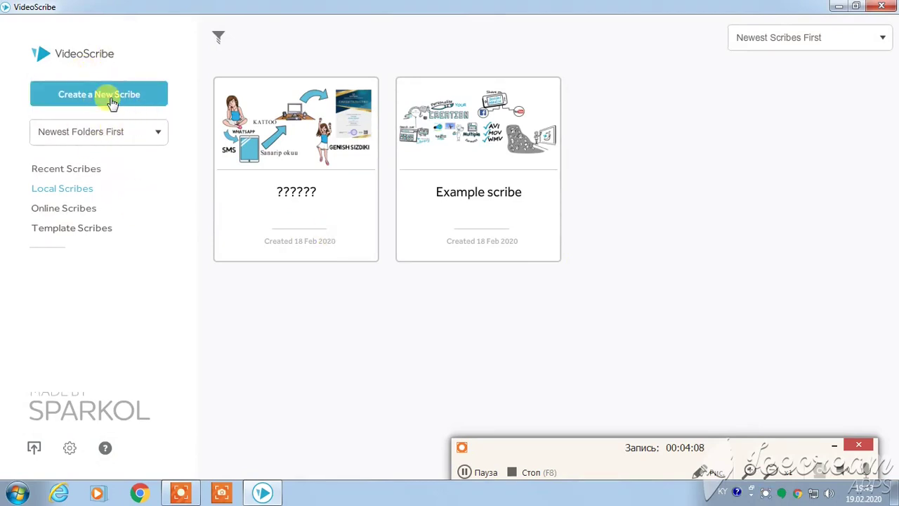
- Create a new blank scribe, hide the recorder panel, and open the Add Image library
{"action": "left_click", "coordinate": [107, 105]}
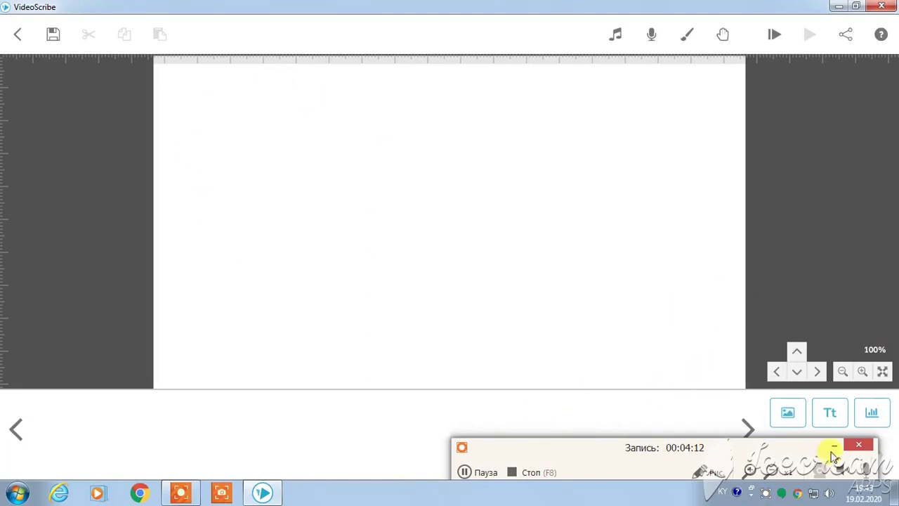
{"action": "left_click", "coordinate": [858, 444]}
{"action": "left_click", "coordinate": [789, 416]}
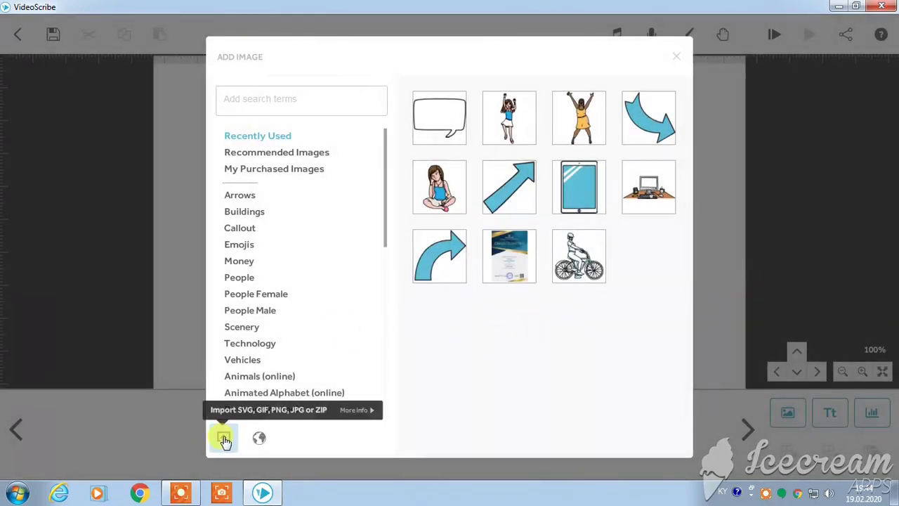
- Upload the ben10-5 line drawing from the user's Загрузки folder
{"action": "left_click", "coordinate": [223, 437]}
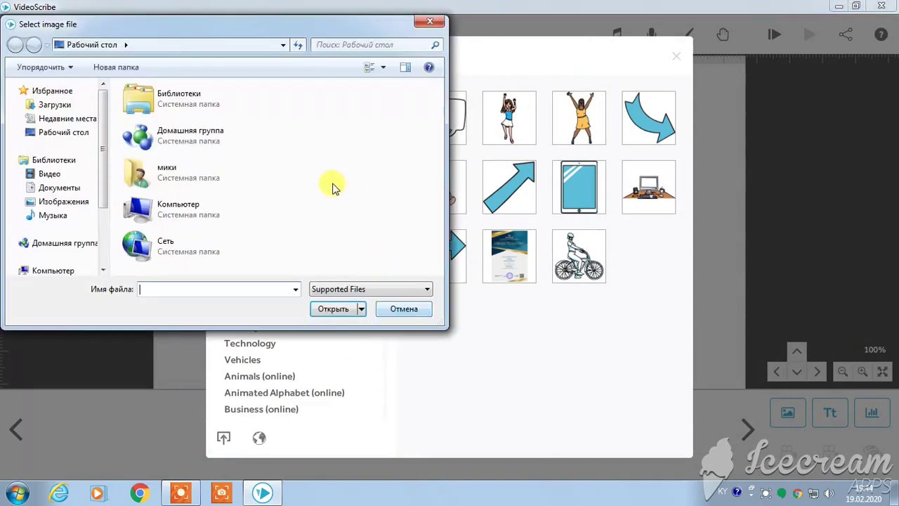
{"action": "left_click", "coordinate": [183, 172]}
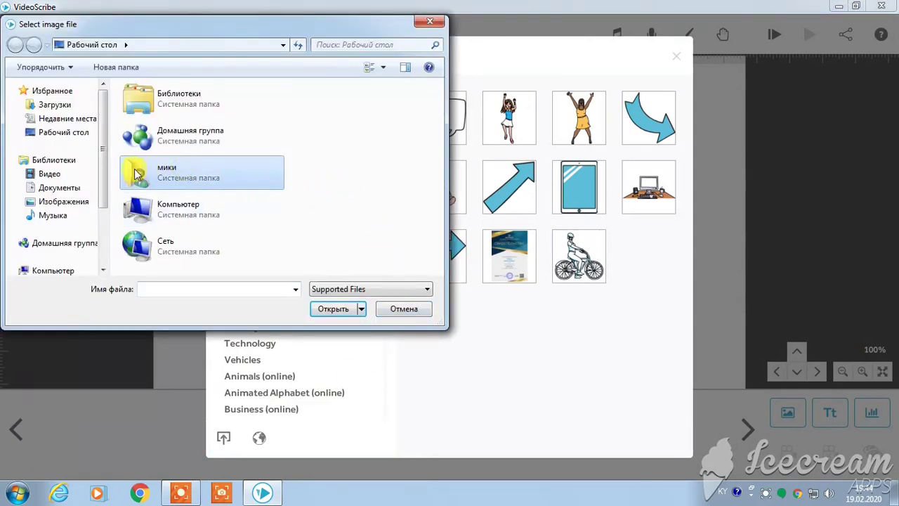
{"action": "left_click", "coordinate": [62, 105]}
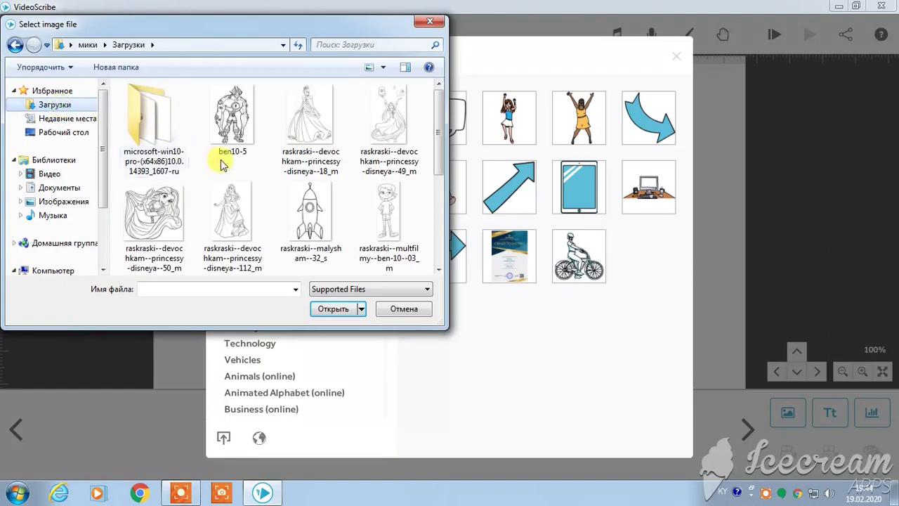
{"action": "left_click", "coordinate": [233, 115]}
{"action": "left_click", "coordinate": [333, 308]}
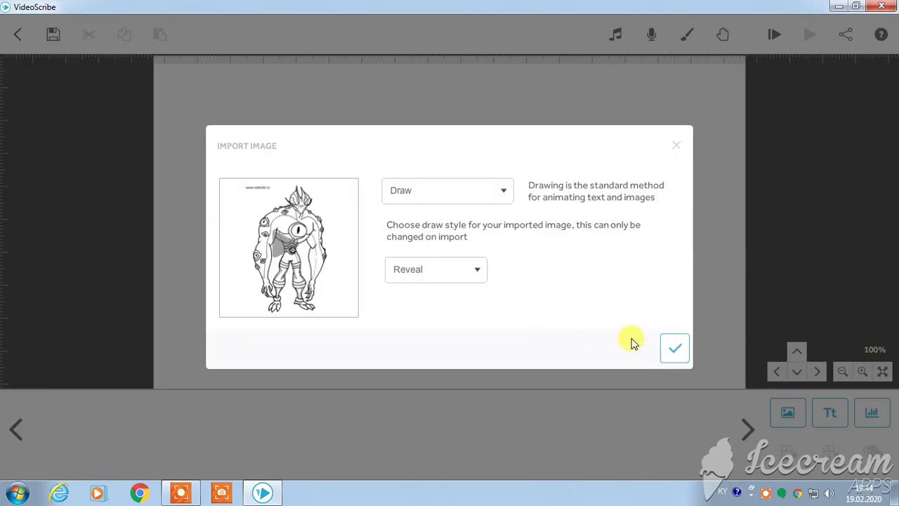
- Accept the Draw import, then shrink the alien drawing and move it to the upper left
{"action": "left_click", "coordinate": [674, 349]}
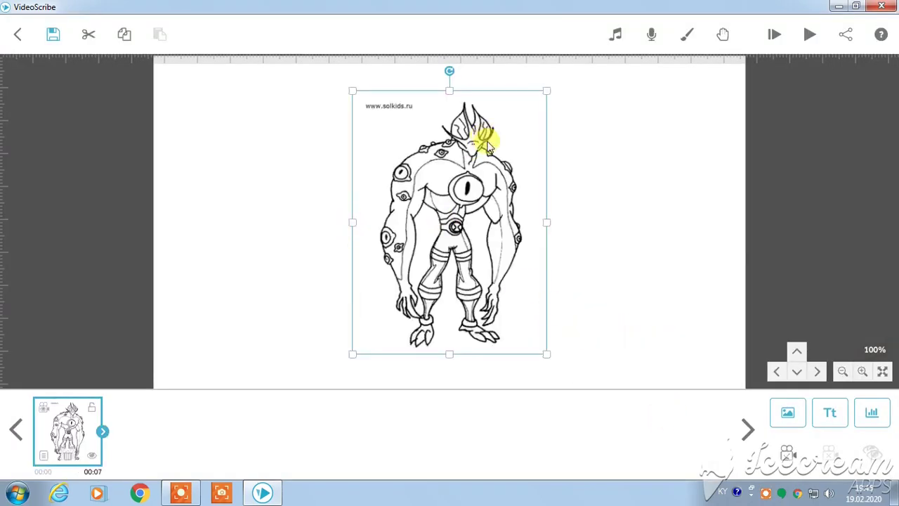
{"action": "left_click_drag", "start_coordinate": [543, 358], "coordinate": [520, 327]}
{"action": "left_click_drag", "start_coordinate": [467, 250], "coordinate": [420, 230]}
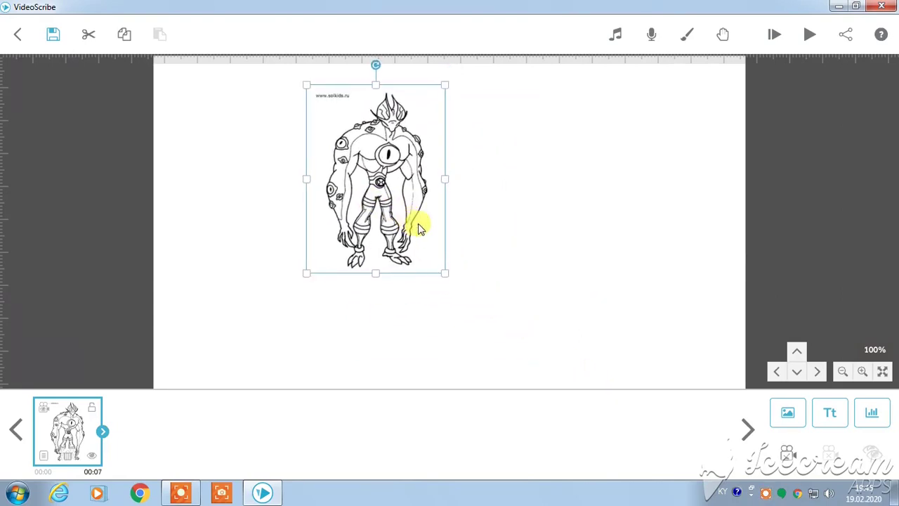
- Choose Brass Intro as background music, lower its volume slider, and confirm
{"action": "left_click", "coordinate": [613, 40]}
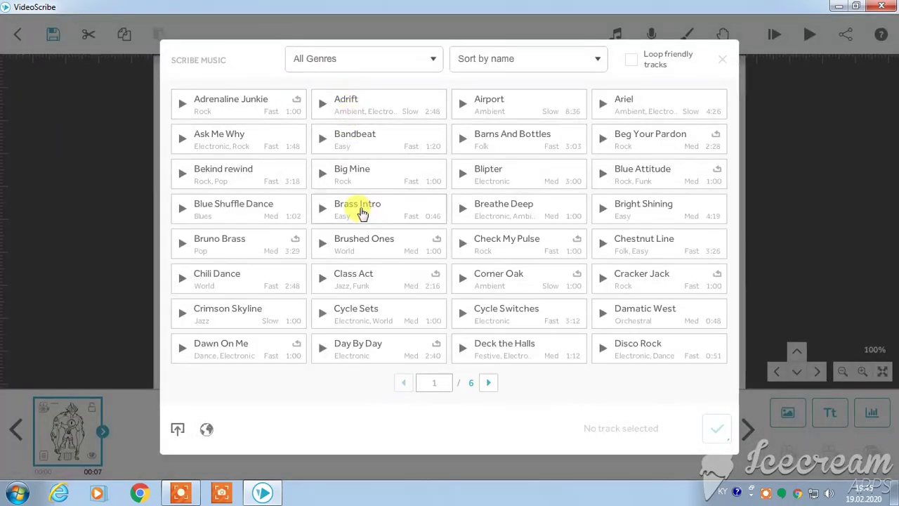
{"action": "left_click", "coordinate": [362, 213]}
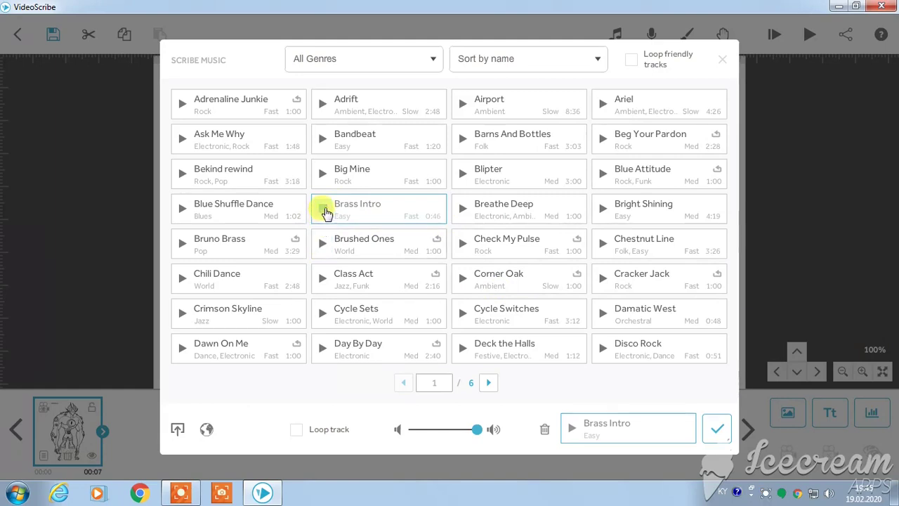
{"action": "left_click_drag", "start_coordinate": [477, 430], "coordinate": [417, 436]}
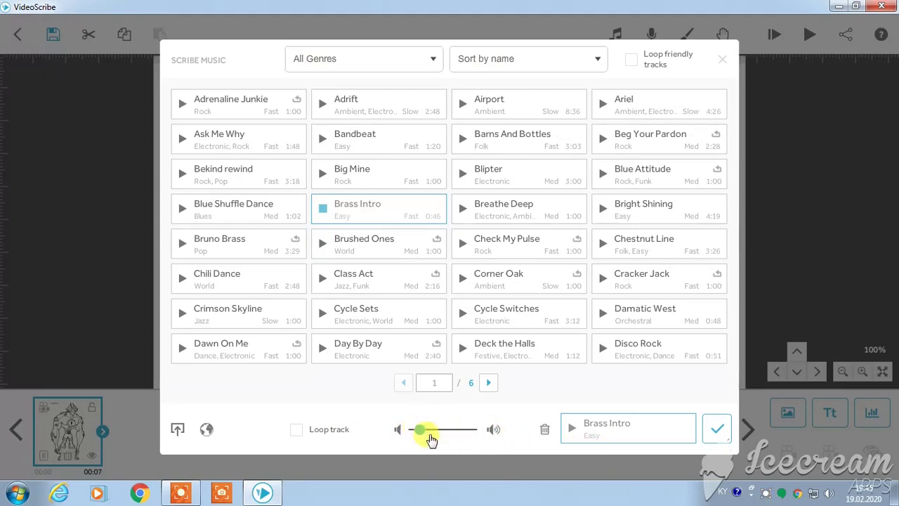
{"action": "left_click", "coordinate": [717, 429]}
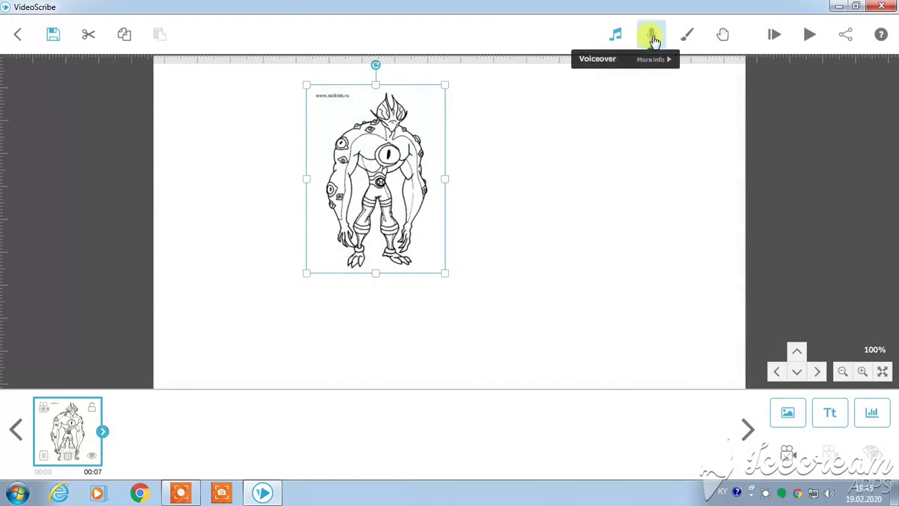
{"action": "left_click", "coordinate": [652, 36]}
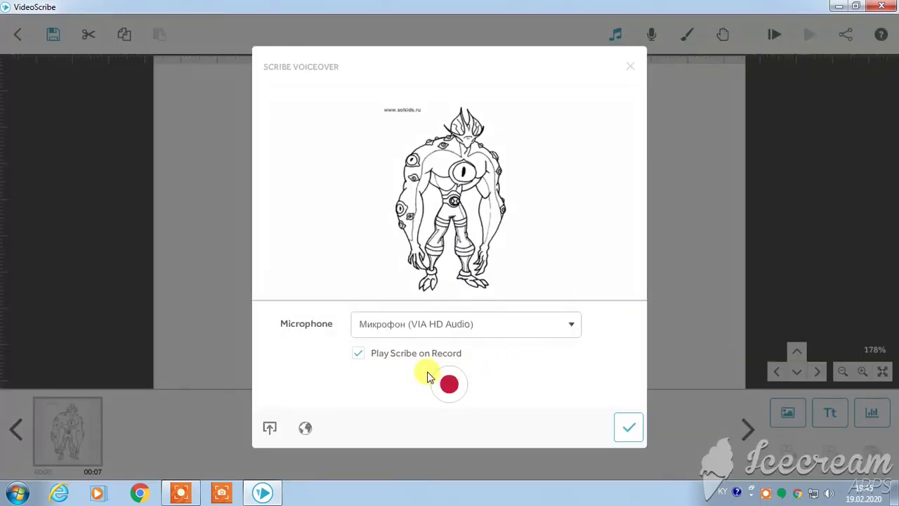
{"action": "left_click", "coordinate": [636, 433]}
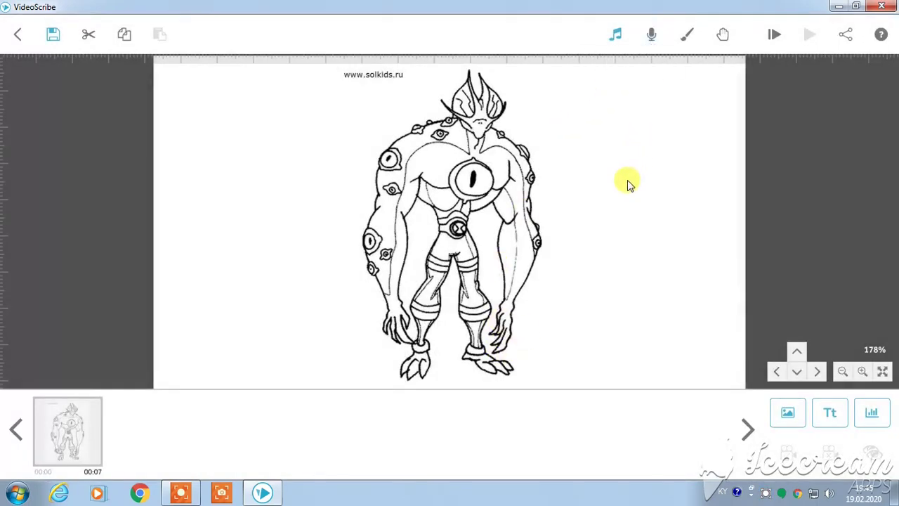
{"action": "left_click", "coordinate": [689, 36]}
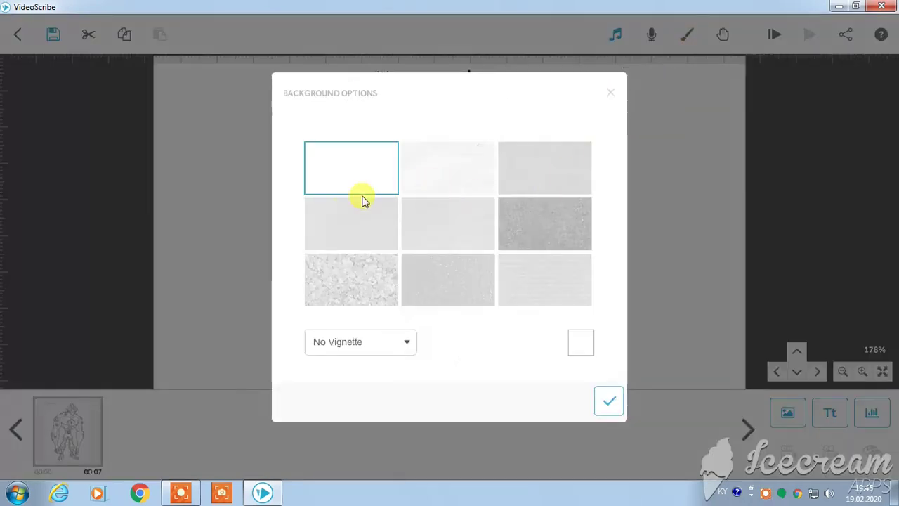
- Apply the plain grey paper background, then reopen the background options to try other textures
{"action": "left_click", "coordinate": [353, 228]}
{"action": "left_click", "coordinate": [606, 402]}
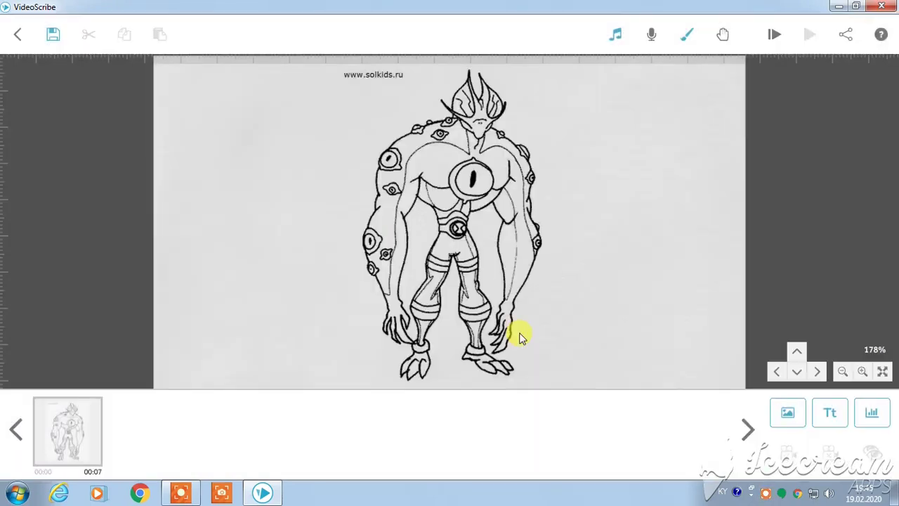
{"action": "left_click", "coordinate": [690, 35]}
{"action": "left_click", "coordinate": [556, 282]}
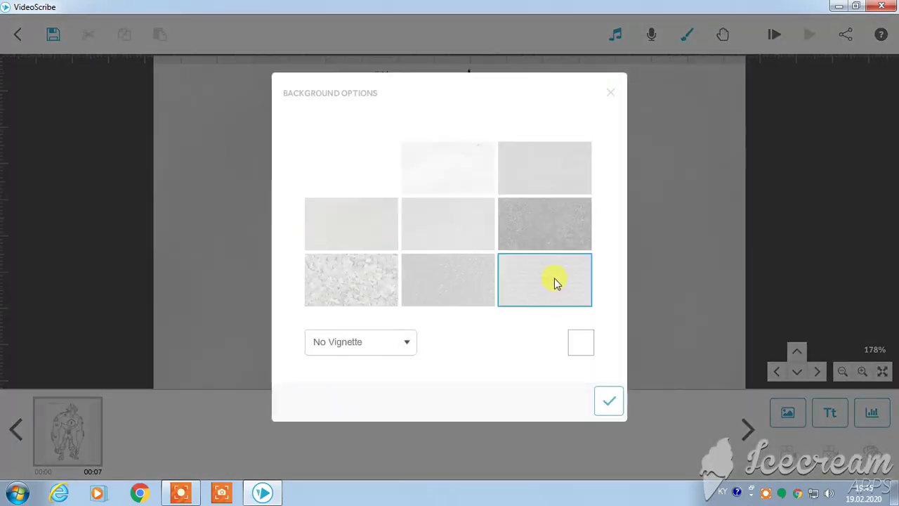
- Apply the speckled textured background with the Soft Vignette setting
{"action": "left_click", "coordinate": [383, 282]}
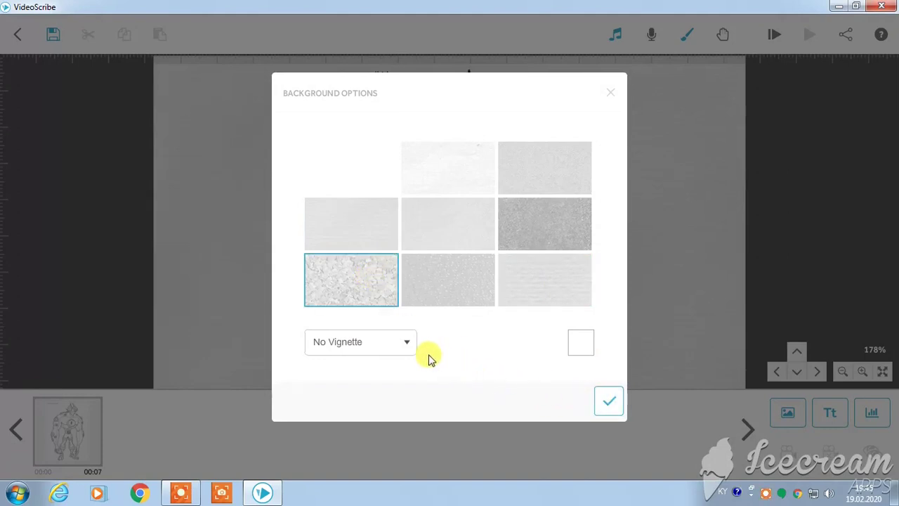
{"action": "left_click", "coordinate": [400, 349]}
{"action": "left_click", "coordinate": [400, 349]}
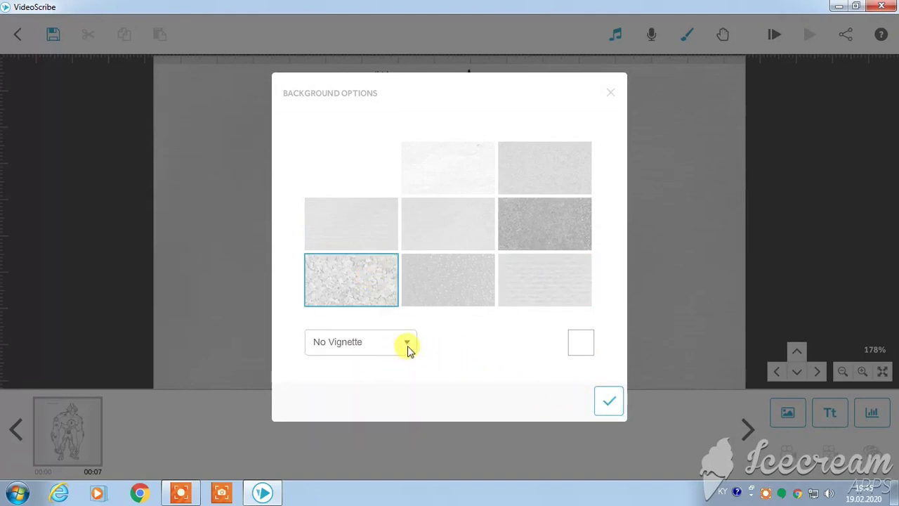
{"action": "left_click", "coordinate": [410, 349]}
{"action": "left_click", "coordinate": [372, 398]}
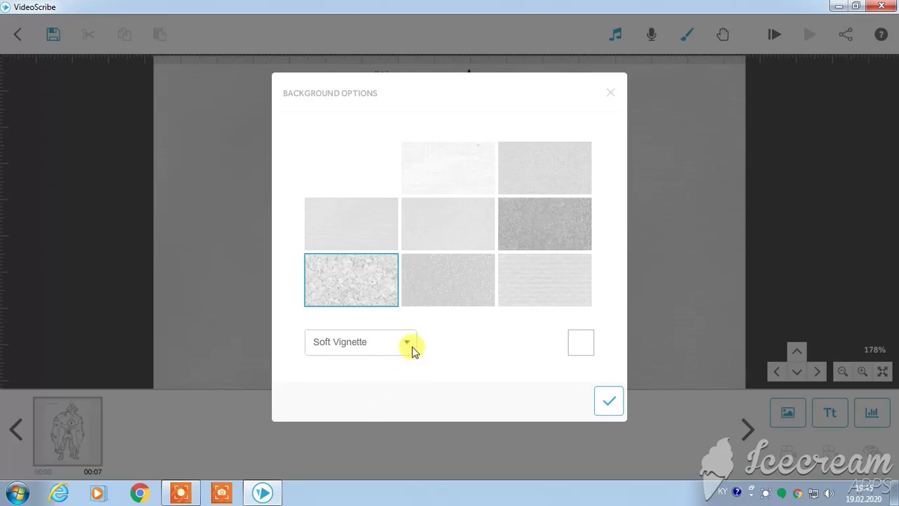
{"action": "left_click", "coordinate": [608, 401]}
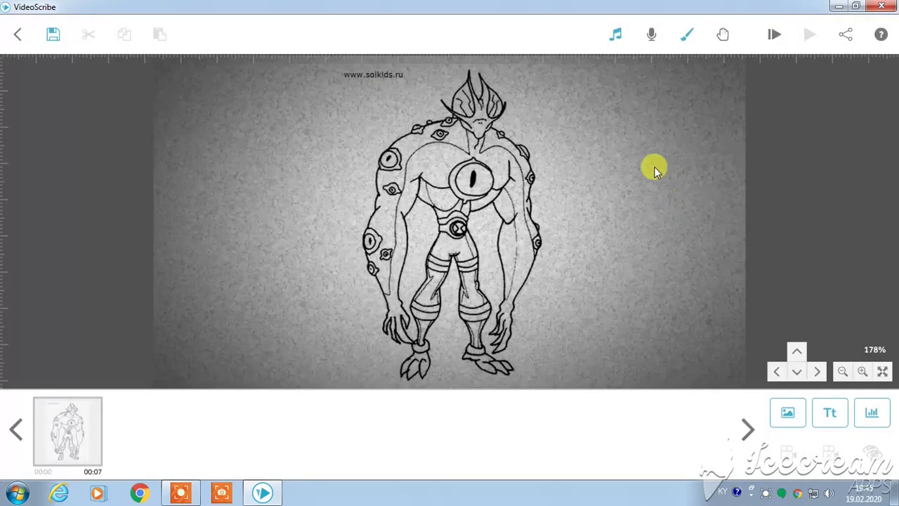
- Preview and confirm a pen-holding scribe hand to draw the alien
{"action": "left_click", "coordinate": [723, 37]}
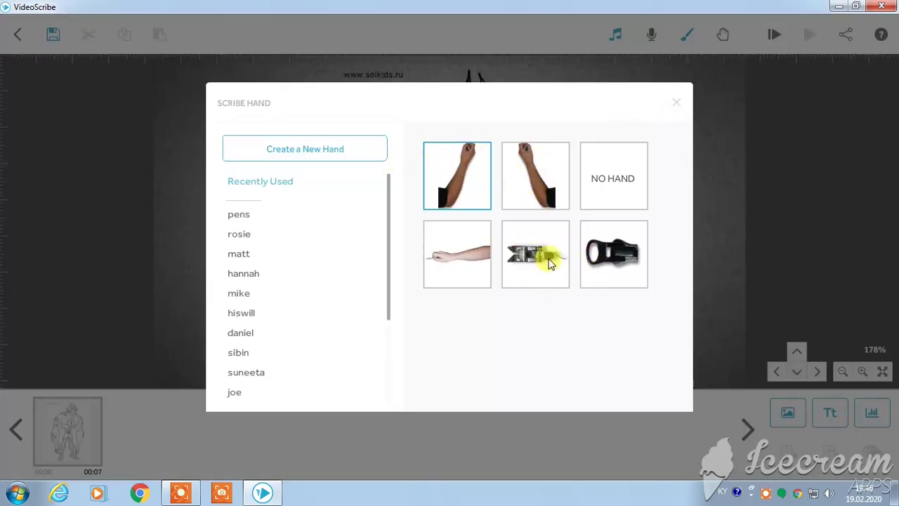
{"action": "left_click", "coordinate": [461, 255]}
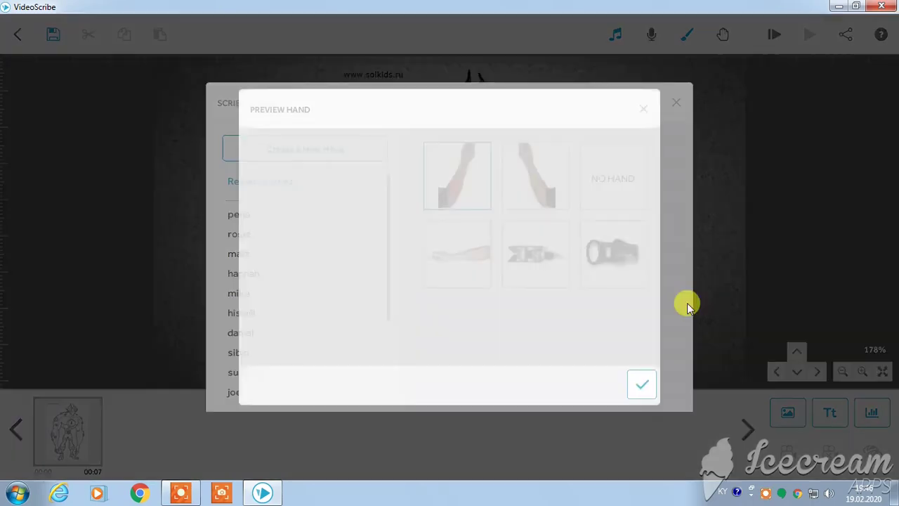
{"action": "left_click", "coordinate": [652, 372]}
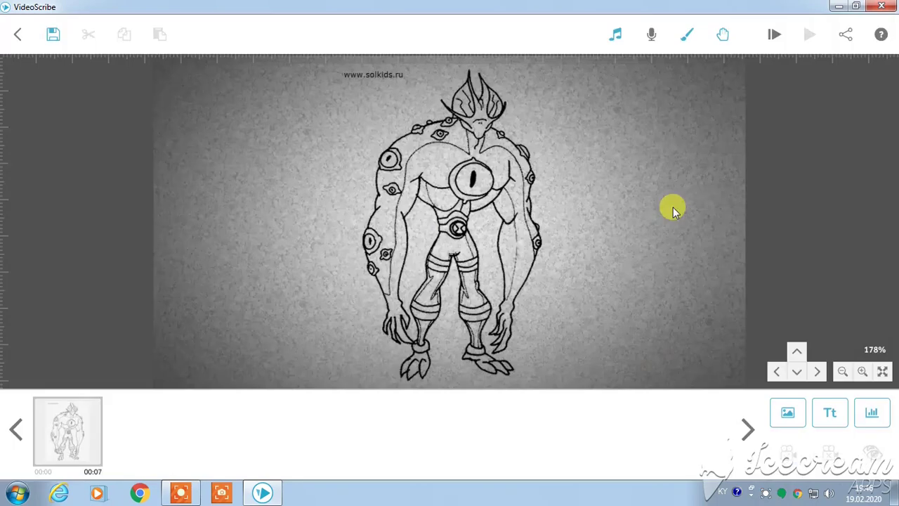
{"action": "left_click", "coordinate": [772, 33]}
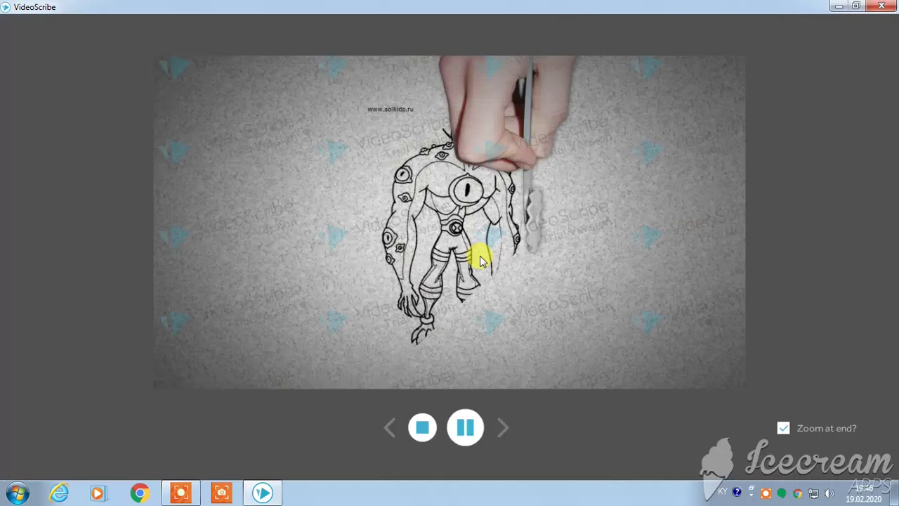
{"action": "left_click", "coordinate": [507, 430]}
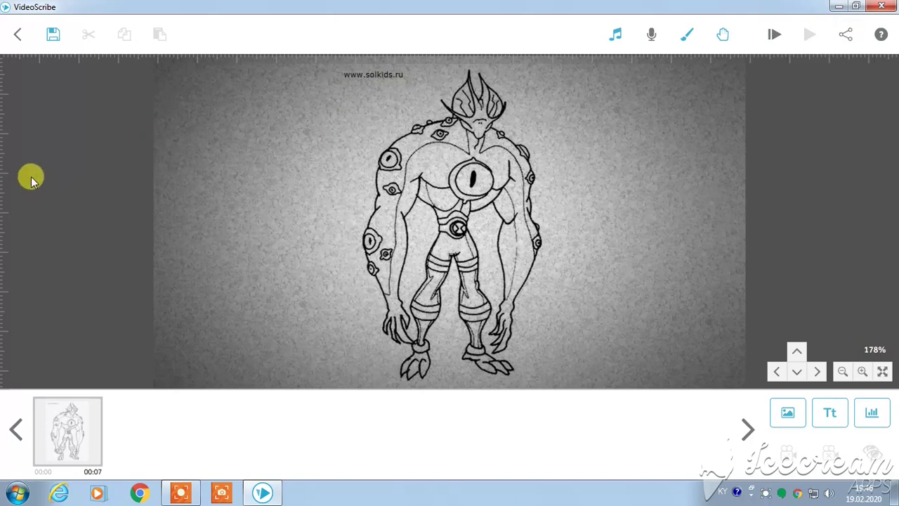
{"action": "left_click", "coordinate": [53, 35]}
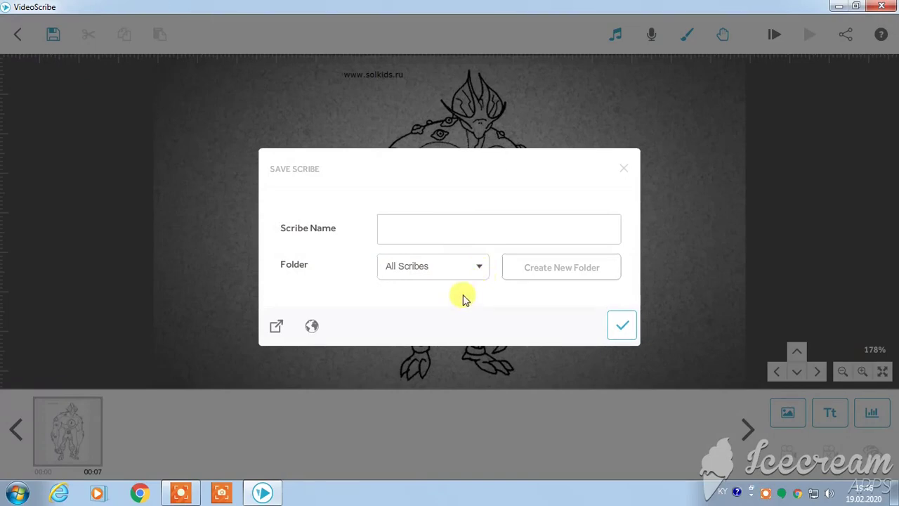
- Save the scribe as 'BBBBB' in the All Scribes folder
{"action": "left_click", "coordinate": [411, 241]}
{"action": "type", "text": "BBBBB"}
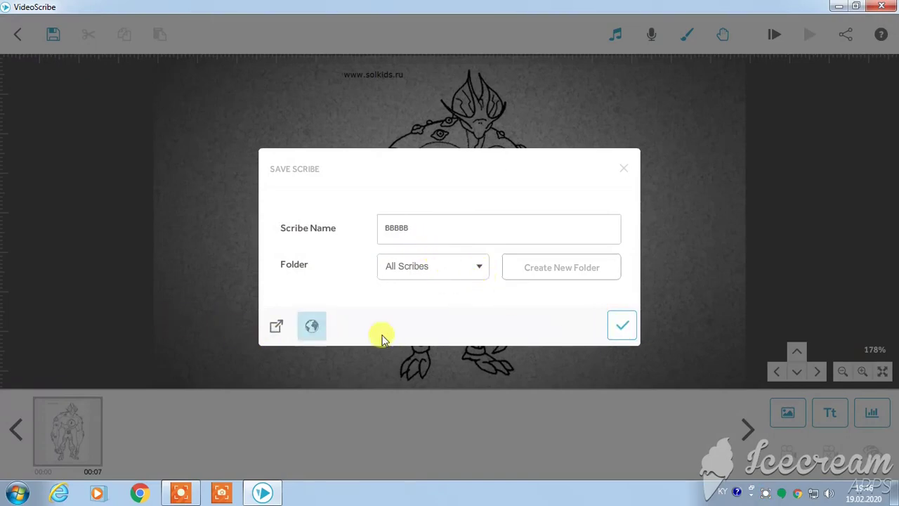
{"action": "left_click", "coordinate": [607, 325]}
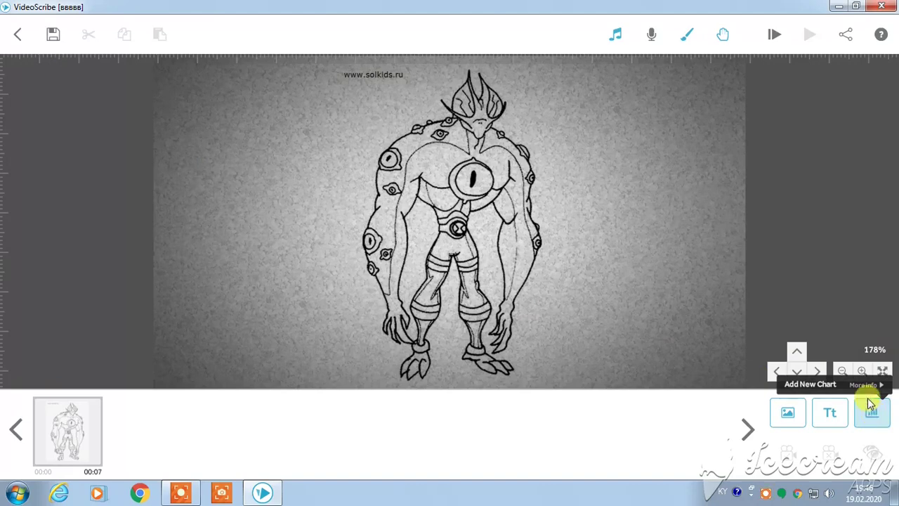
- Download the scribe as a Quicktime MOV video at 640 (Normal) size and 15 fps
{"action": "left_click", "coordinate": [846, 35]}
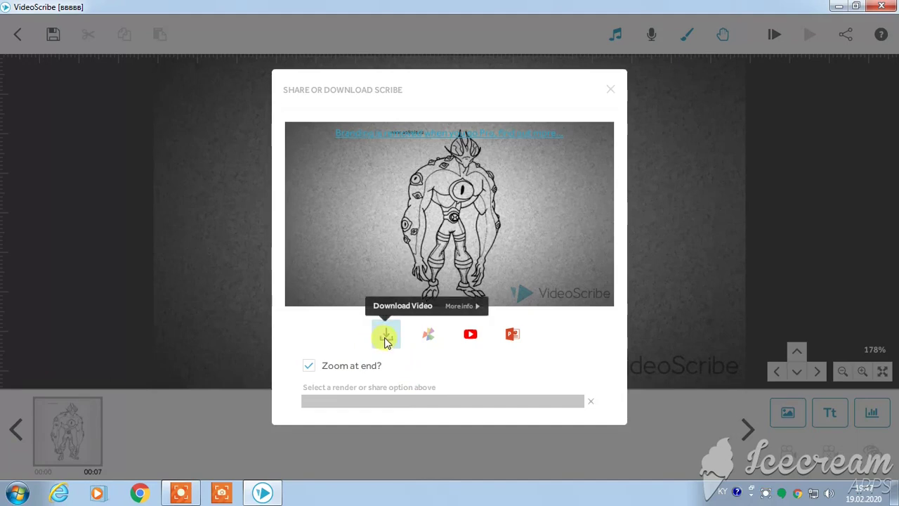
{"action": "left_click", "coordinate": [385, 338]}
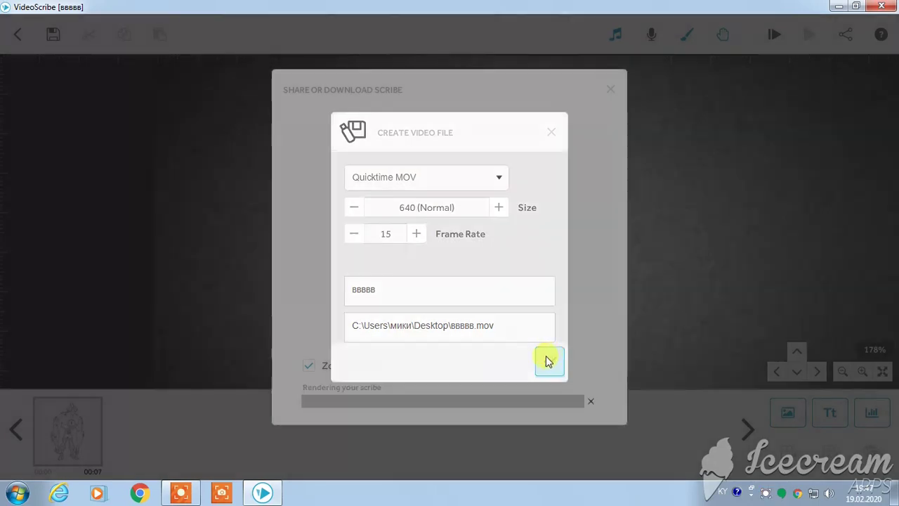
{"action": "left_click", "coordinate": [549, 361]}
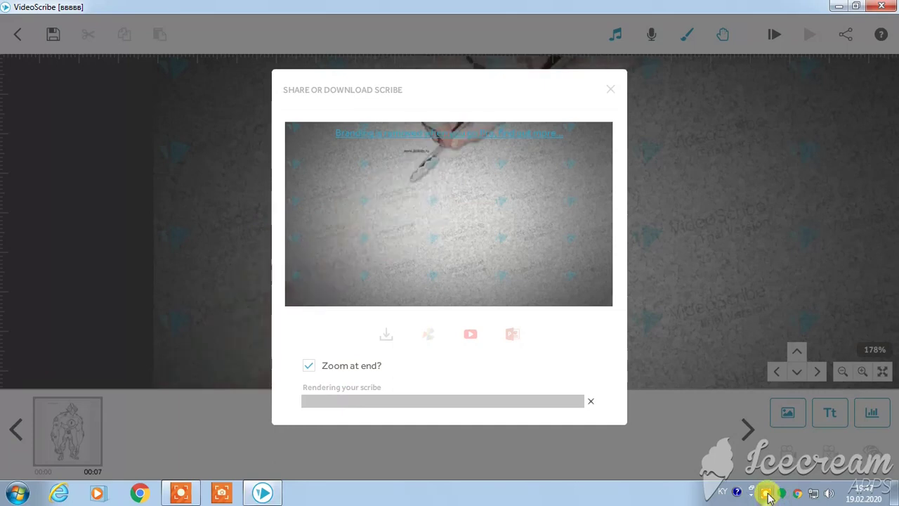
- Pause and resume the screen recording, close the finished video's player, and open the image library
{"action": "left_click", "coordinate": [768, 492]}
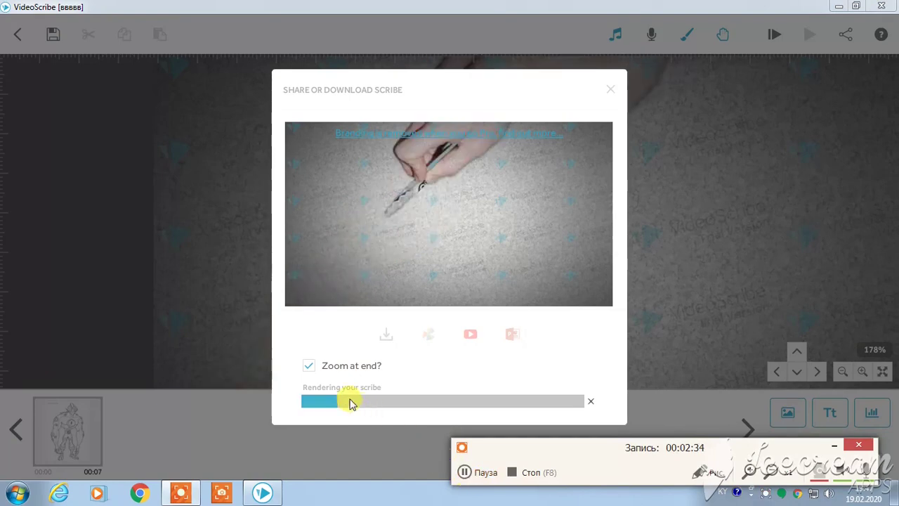
{"action": "left_click", "coordinate": [465, 472]}
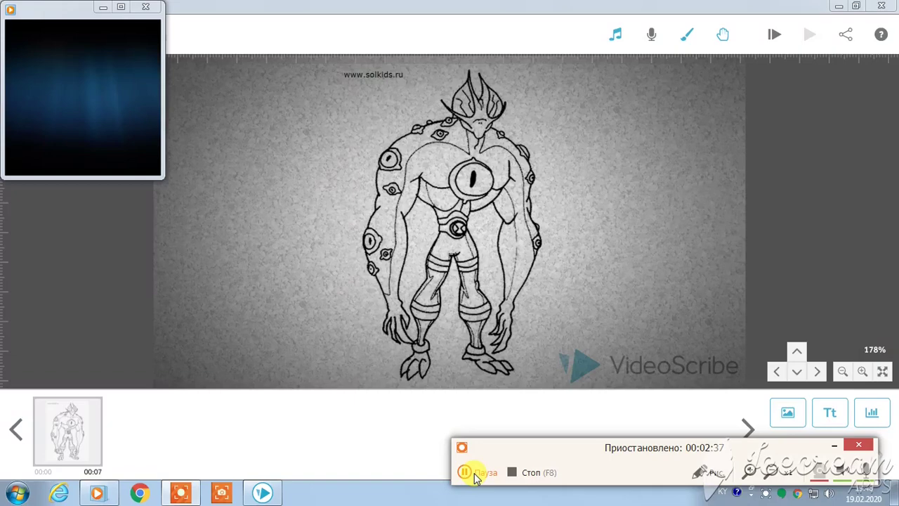
{"action": "left_click", "coordinate": [466, 473]}
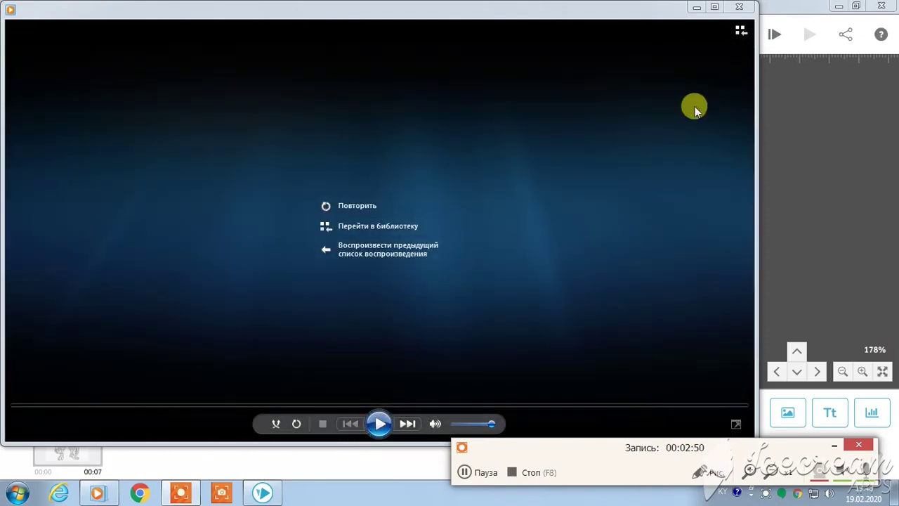
{"action": "left_click", "coordinate": [739, 7]}
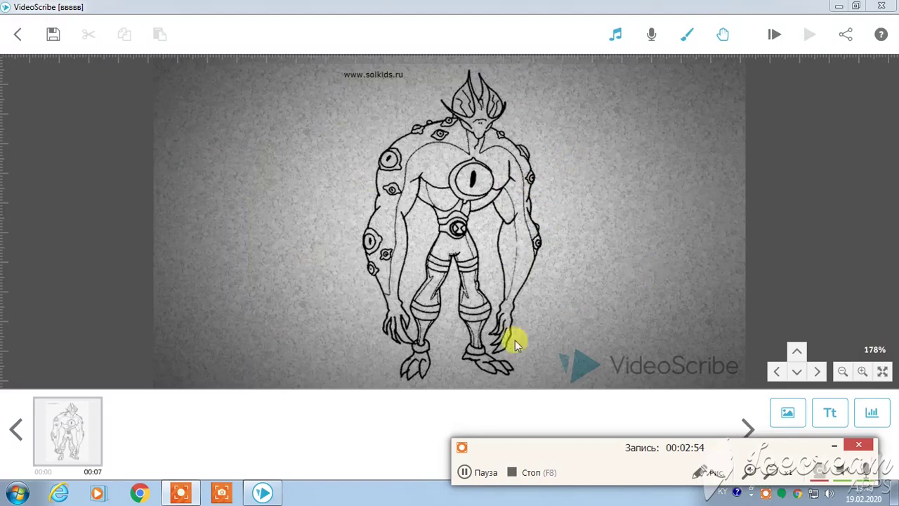
{"action": "left_click", "coordinate": [788, 412]}
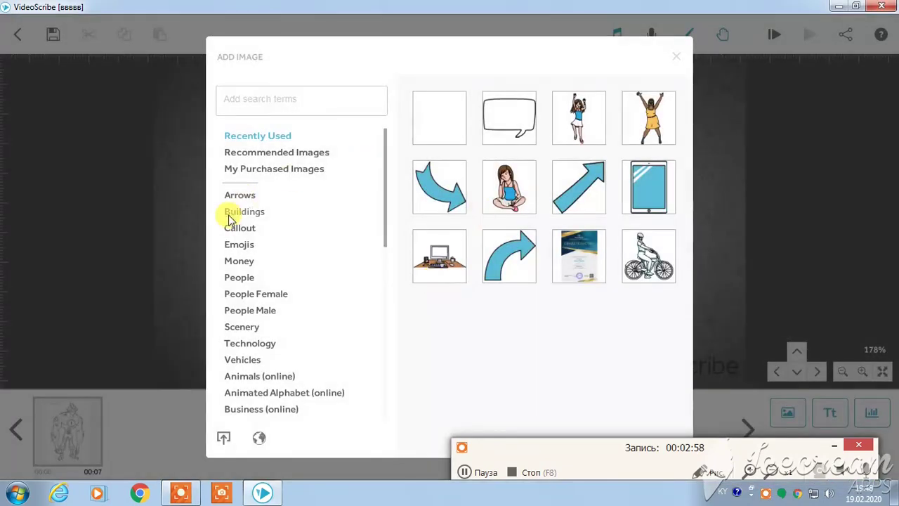
- Browse the Arrows, Buildings, Emojis and People Female image categories, scrolling through the female images
{"action": "left_click", "coordinate": [239, 197]}
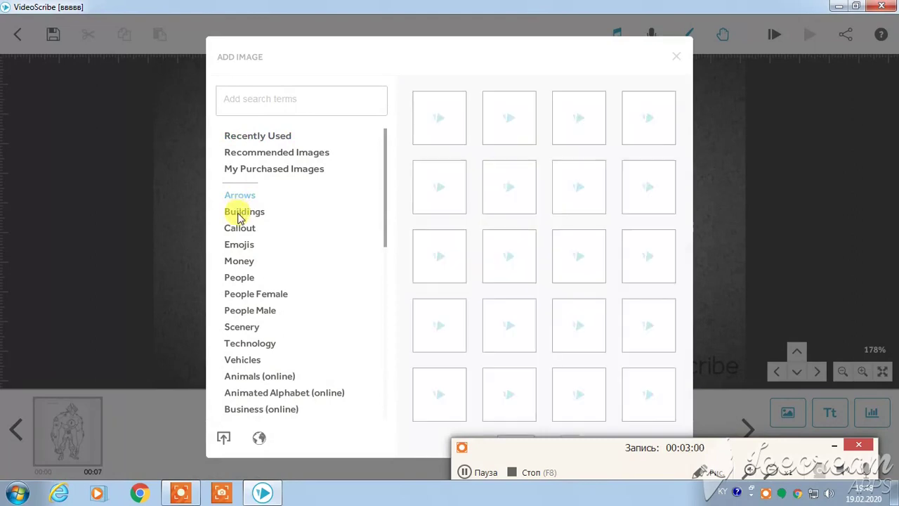
{"action": "left_click", "coordinate": [240, 214]}
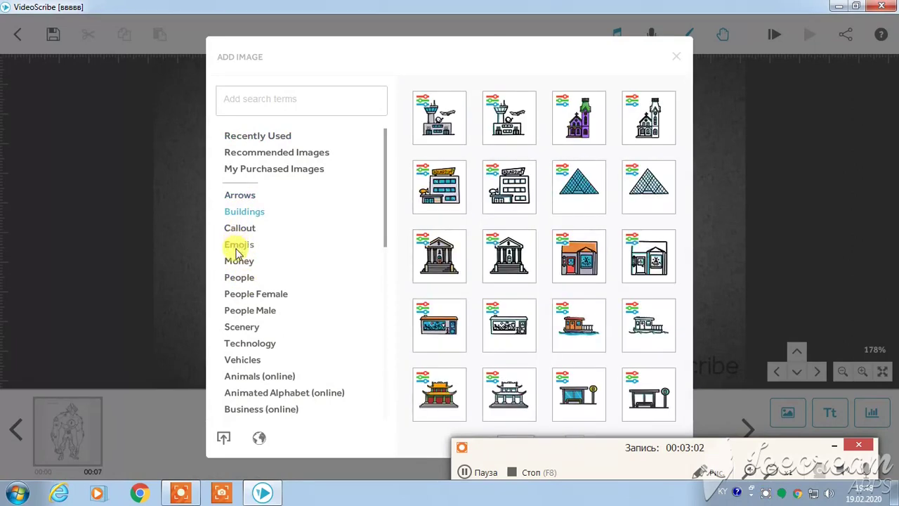
{"action": "left_click", "coordinate": [237, 248]}
{"action": "left_click", "coordinate": [252, 297]}
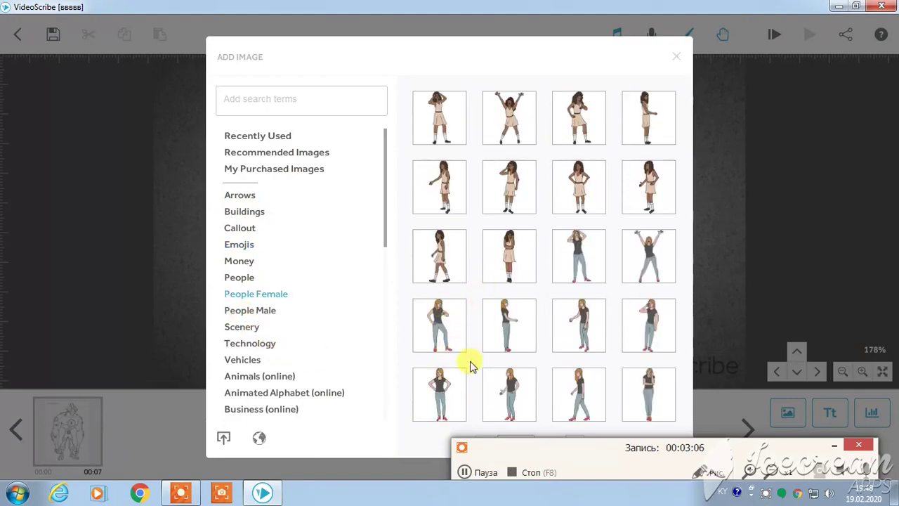
{"action": "scroll", "coordinate": [638, 316], "scroll_direction": "down", "scroll_amount": 5}
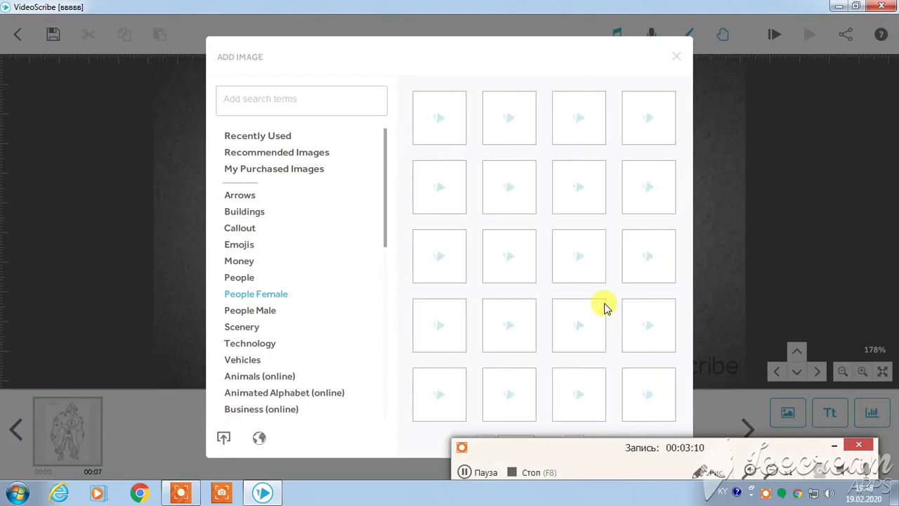
{"action": "scroll", "coordinate": [605, 306], "scroll_direction": "down", "scroll_amount": 10}
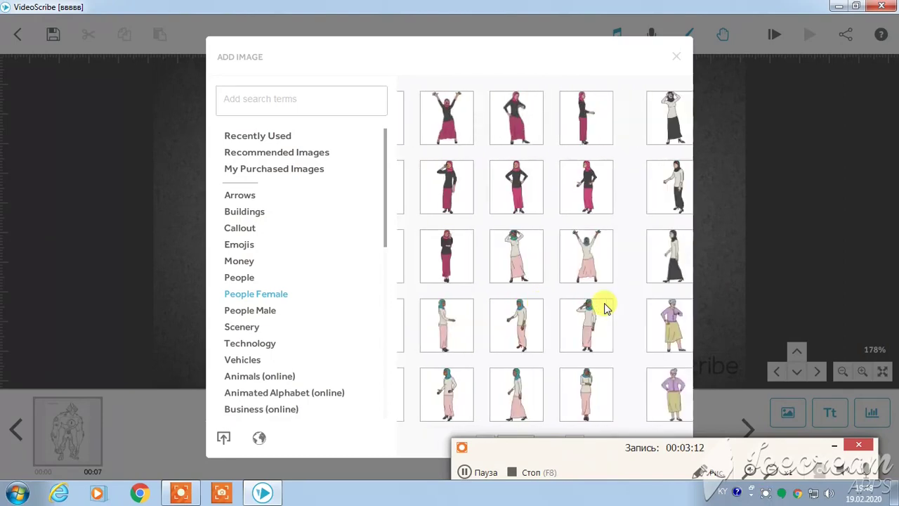
{"action": "scroll", "coordinate": [467, 246], "scroll_direction": "down", "scroll_amount": 5}
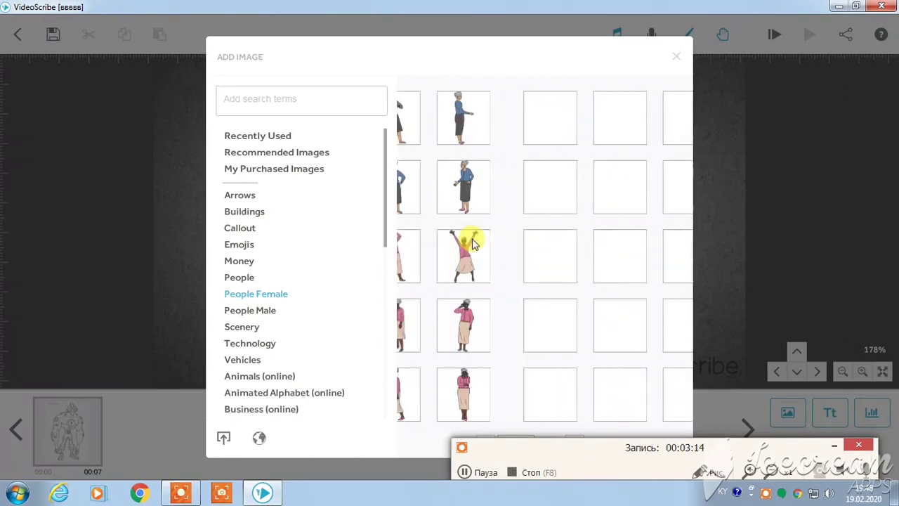
{"action": "scroll", "coordinate": [464, 253], "scroll_direction": "down", "scroll_amount": 5}
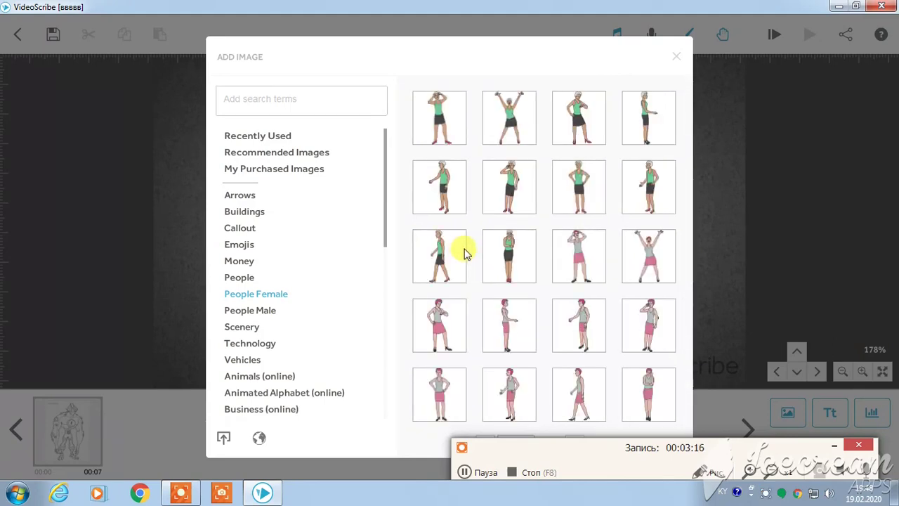
{"action": "scroll", "coordinate": [460, 257], "scroll_direction": "down", "scroll_amount": 5}
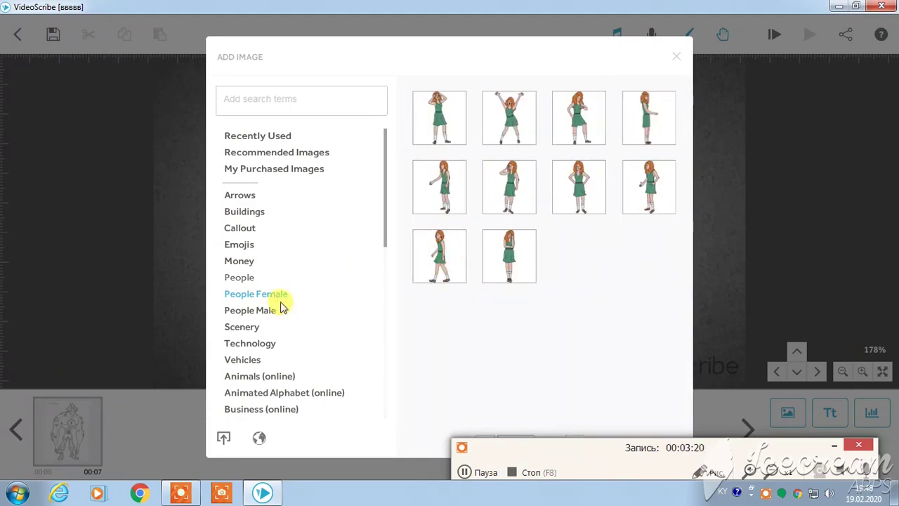
- Browse People Male, Vehicles, Technology and Animals (online), then close the library without adding anything
{"action": "left_click", "coordinate": [251, 310]}
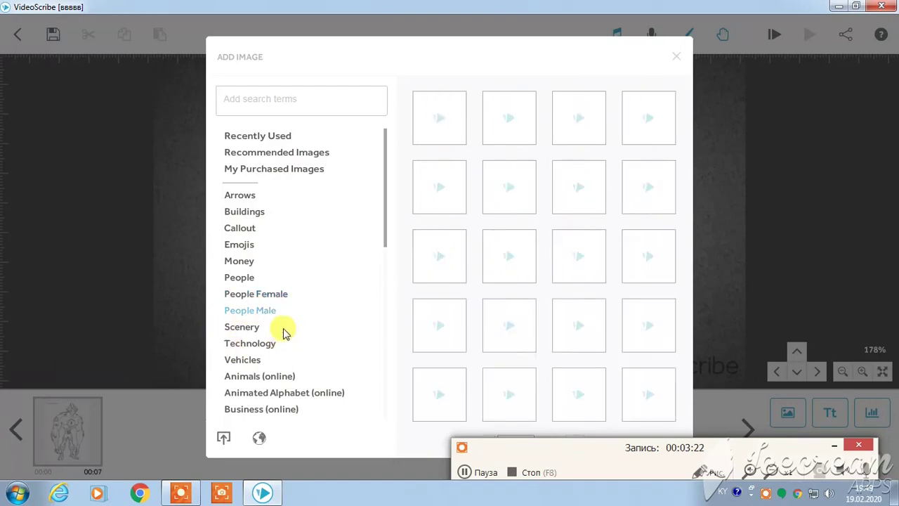
{"action": "scroll", "coordinate": [561, 281], "scroll_direction": "down", "scroll_amount": 3}
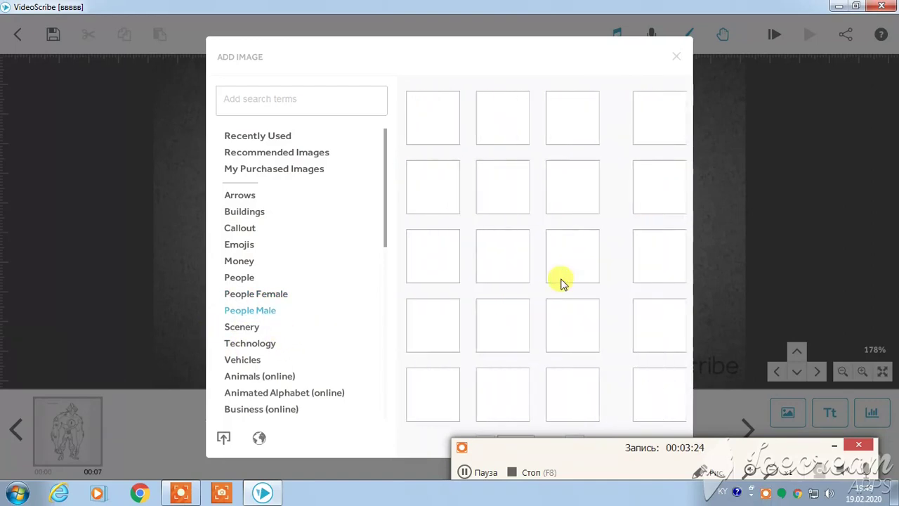
{"action": "scroll", "coordinate": [561, 281], "scroll_direction": "down", "scroll_amount": 3}
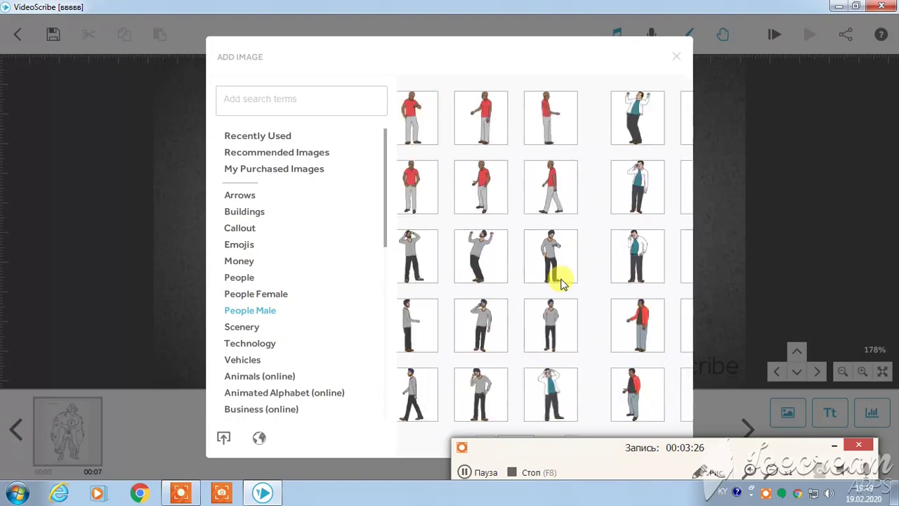
{"action": "scroll", "coordinate": [559, 282], "scroll_direction": "down", "scroll_amount": 3}
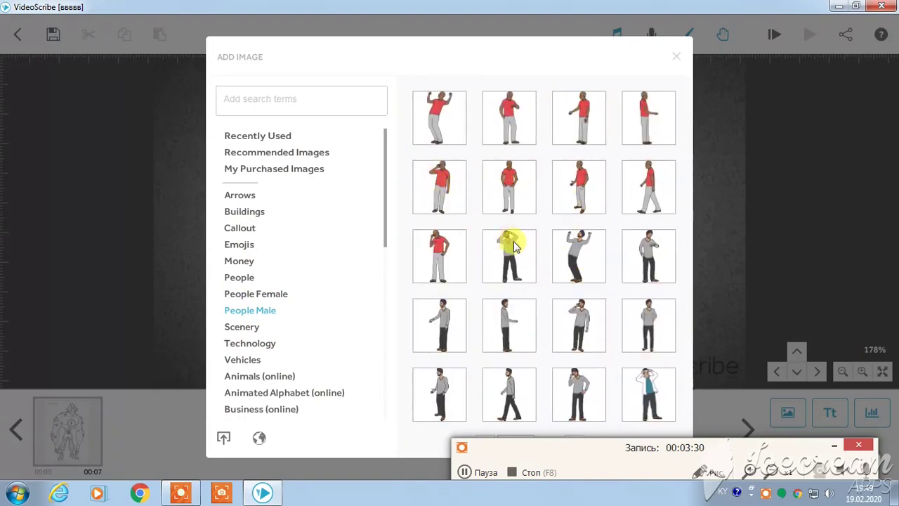
{"action": "left_click", "coordinate": [239, 360]}
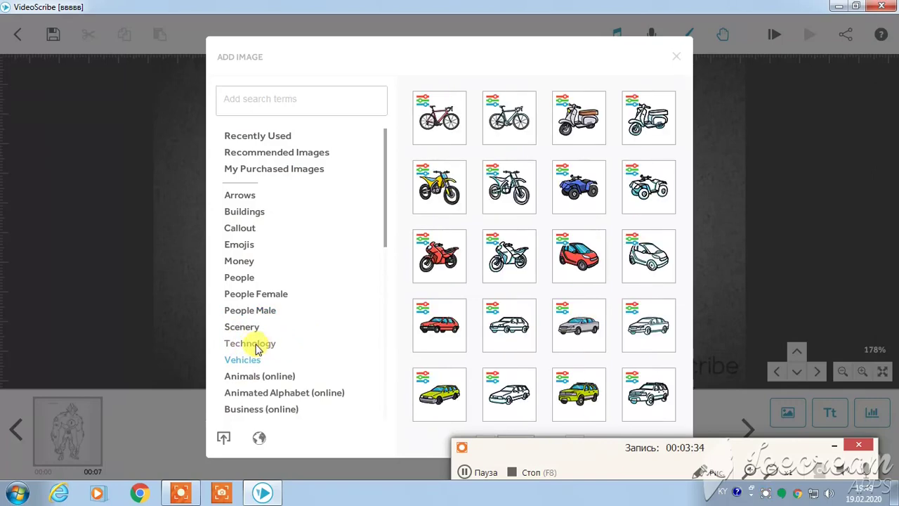
{"action": "left_click", "coordinate": [254, 344]}
{"action": "left_click", "coordinate": [242, 374]}
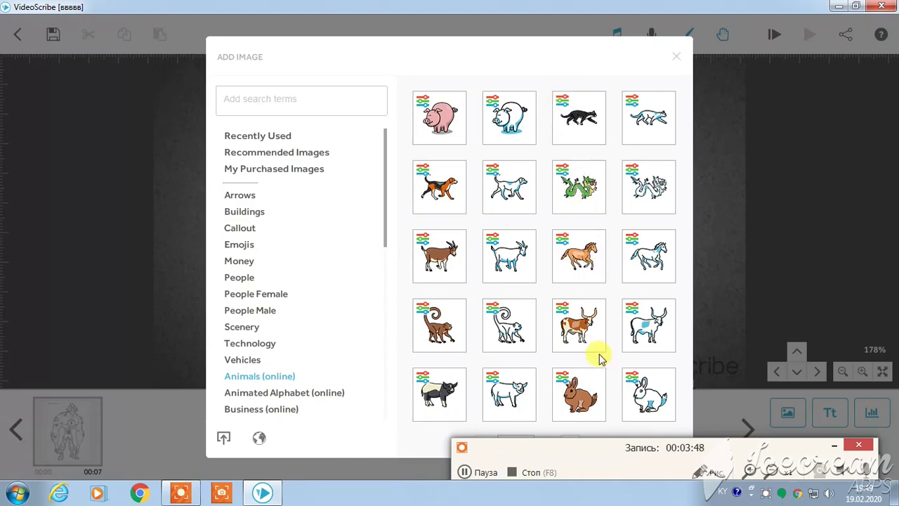
{"action": "left_click", "coordinate": [677, 56]}
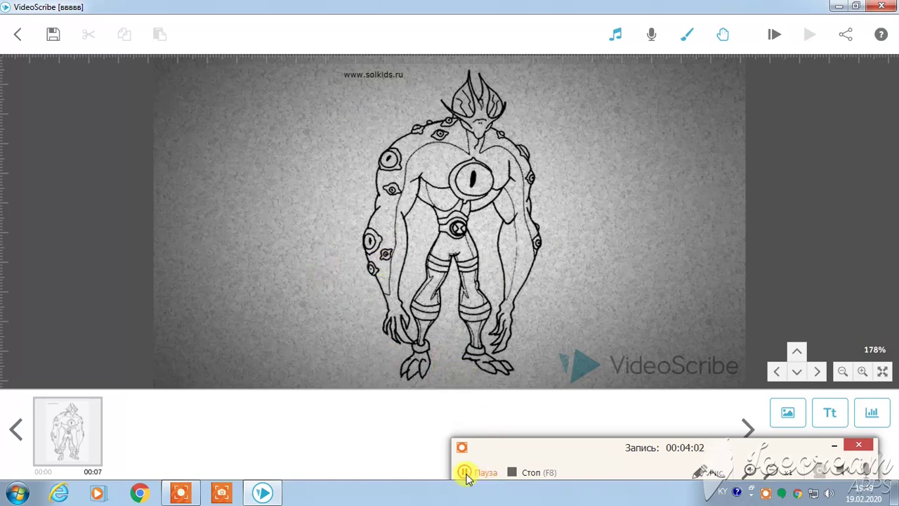
- Pause and resume the screen recording
{"action": "left_click", "coordinate": [467, 472]}
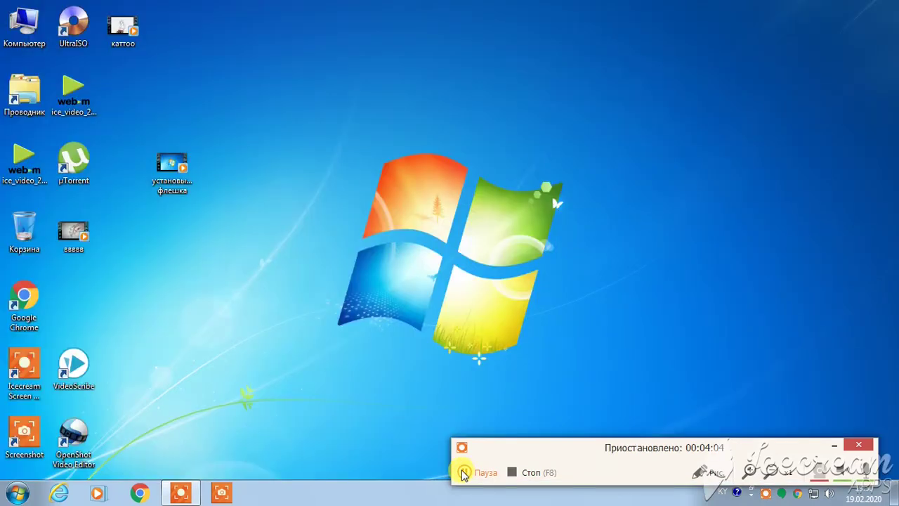
{"action": "left_click", "coordinate": [466, 472]}
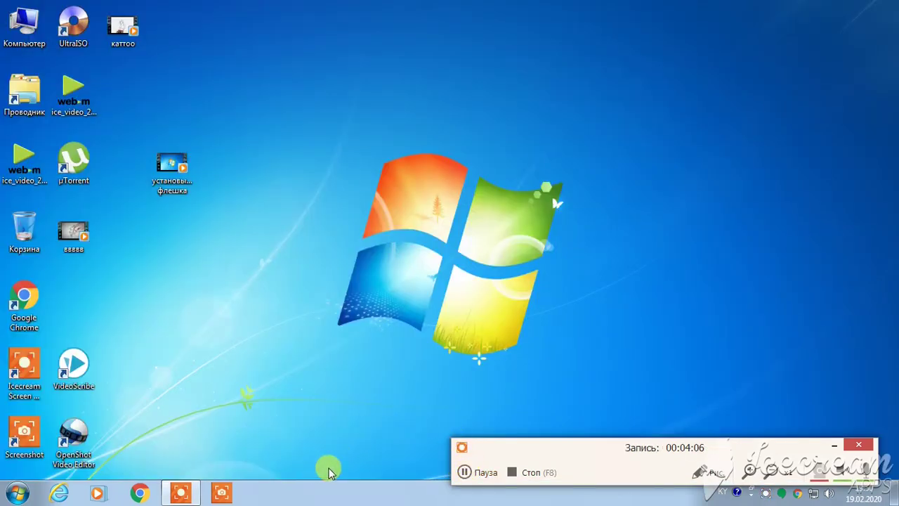